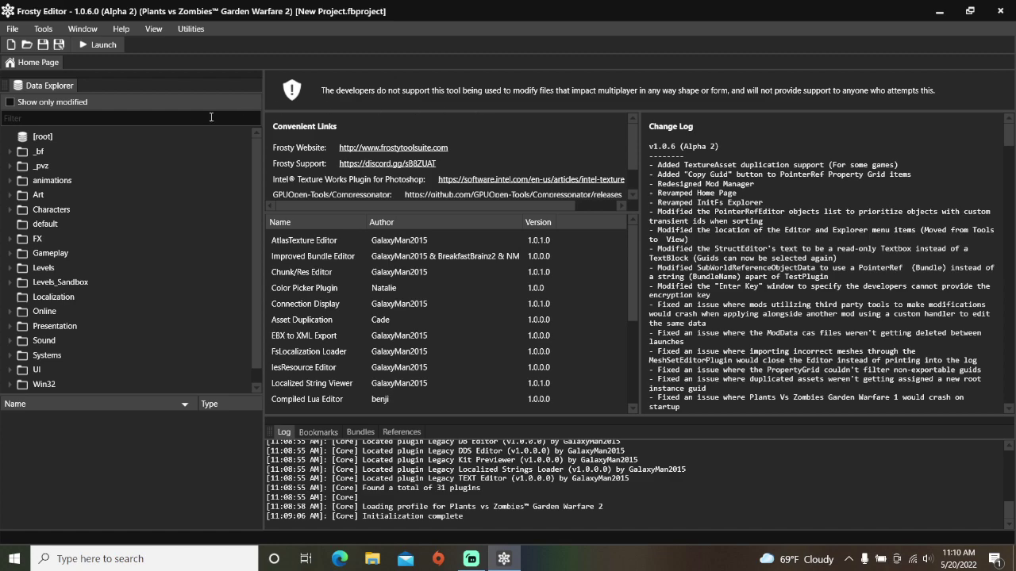
Step: Browse Data Explorer to Online > Persistence > Scoring and open the PVZScoring asset
{"action": "left_click", "coordinate": [13, 311]}
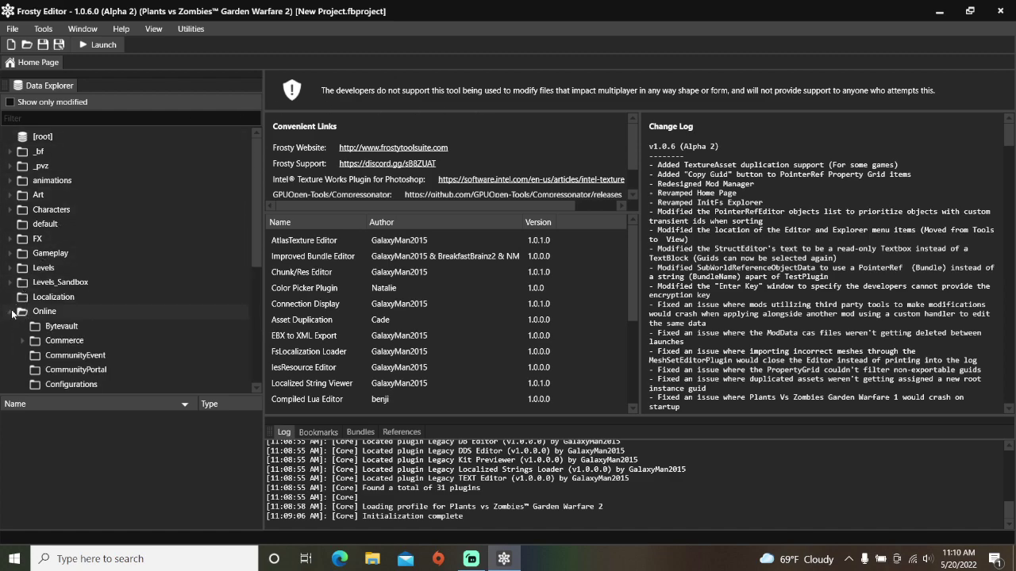
{"action": "scroll", "coordinate": [23, 316], "scroll_direction": "down", "scroll_amount": 4}
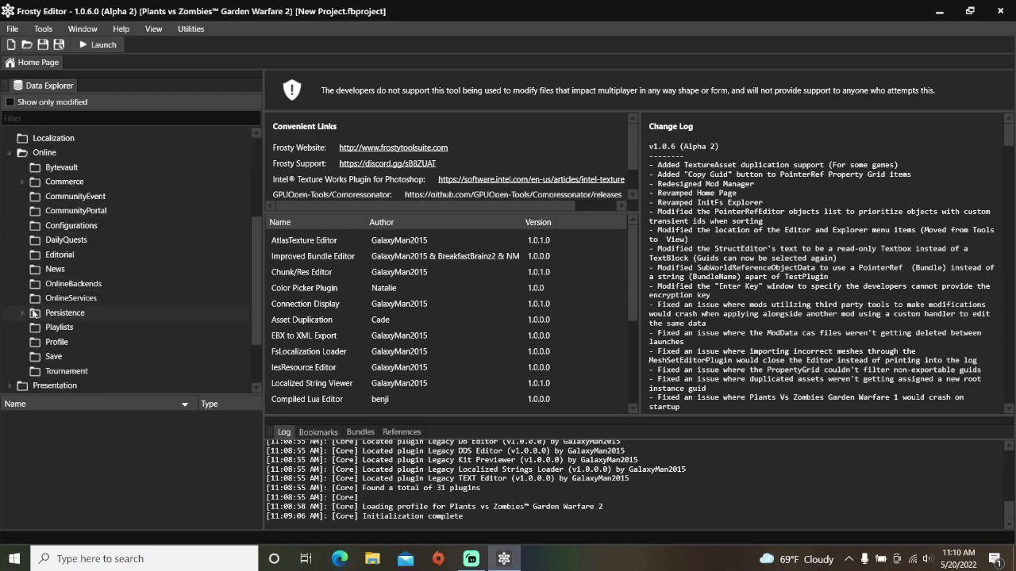
{"action": "left_click", "coordinate": [22, 313]}
{"action": "scroll", "coordinate": [49, 311], "scroll_direction": "down", "scroll_amount": 2}
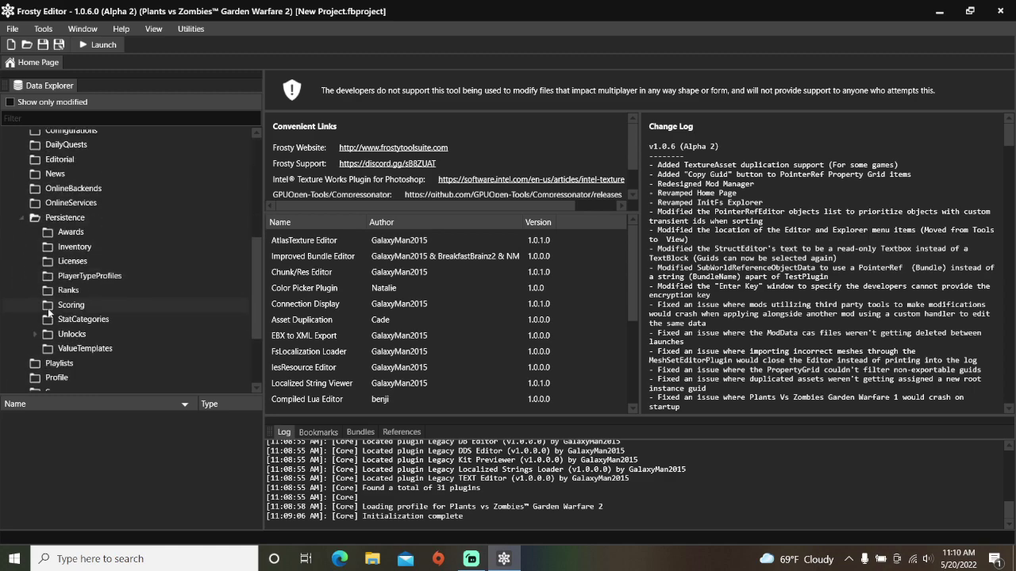
{"action": "left_click", "coordinate": [72, 306]}
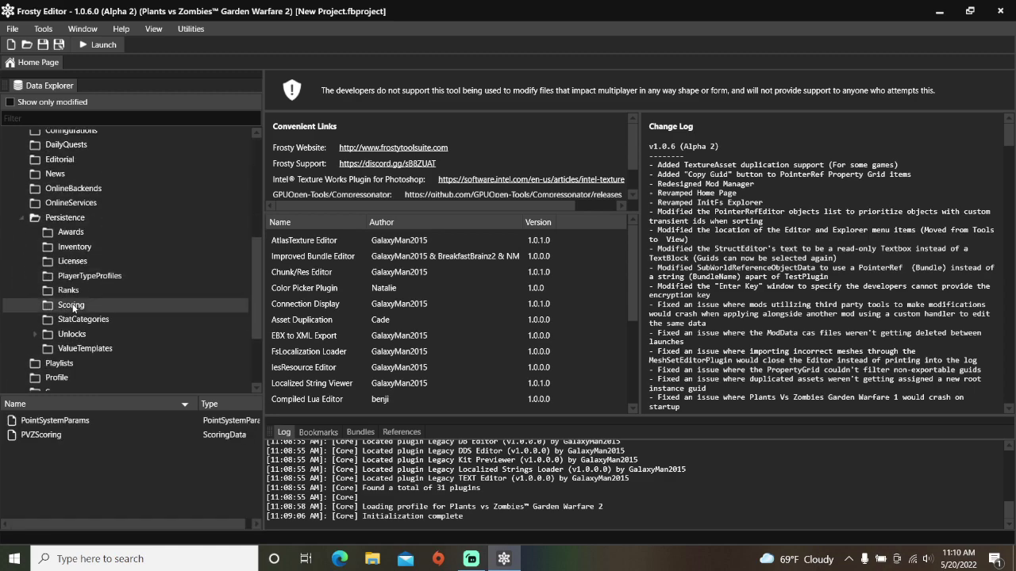
{"action": "double_click", "coordinate": [57, 435]}
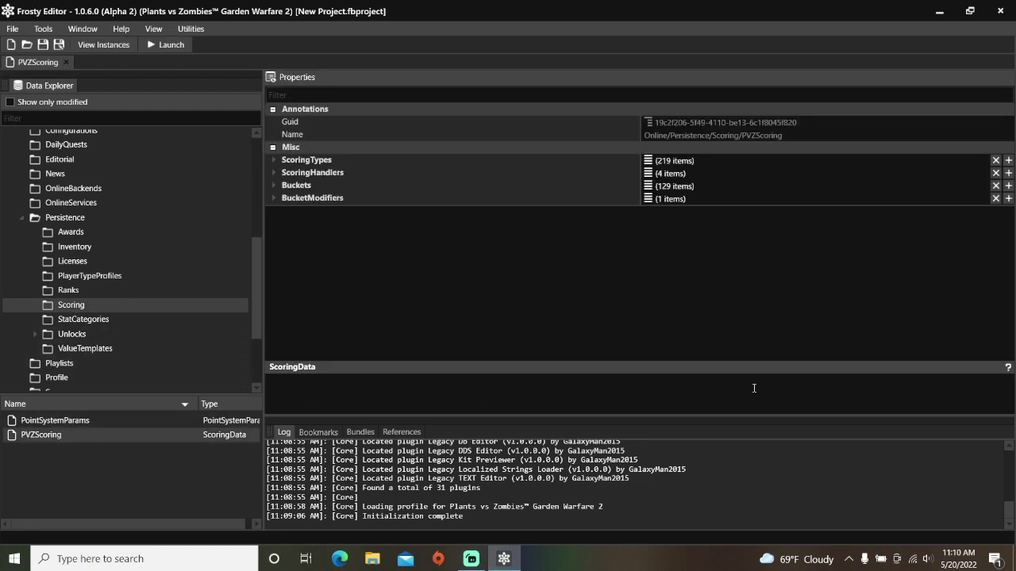
Step: Add a new empty [219] item to the ScoringTypes list
{"action": "left_click", "coordinate": [1008, 161]}
{"action": "left_click", "coordinate": [273, 159]}
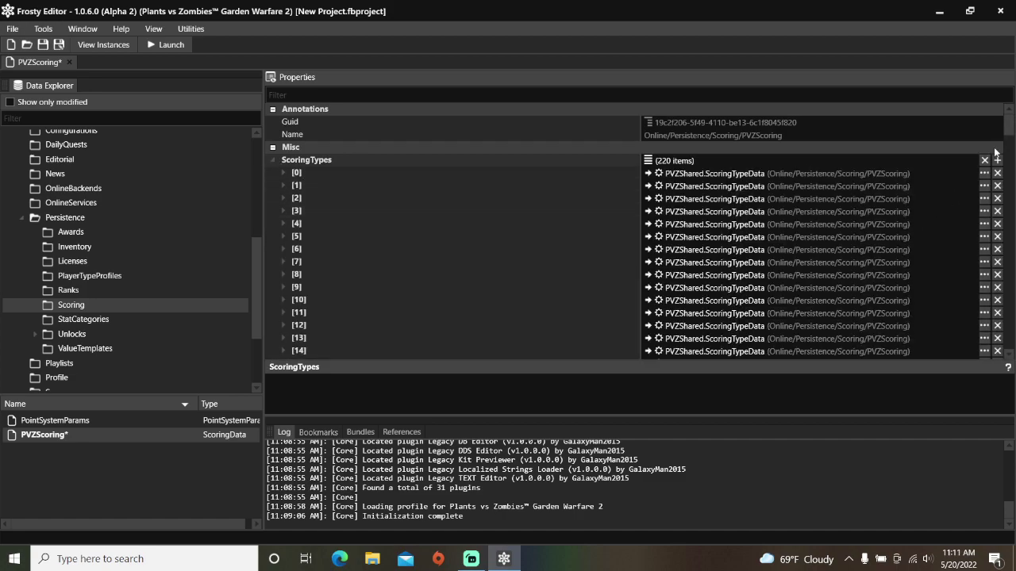
{"action": "left_click_drag", "start_coordinate": [1009, 129], "coordinate": [1009, 174]}
{"action": "left_click_drag", "start_coordinate": [1009, 216], "coordinate": [1010, 348]}
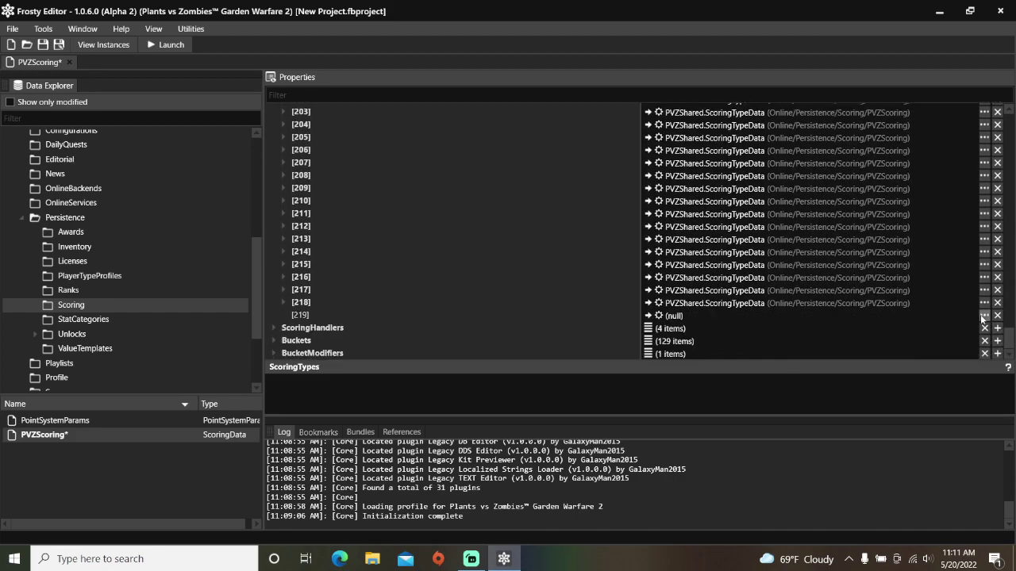
Step: Fill entry [219] with a newly created PVZShared.ScoringTypeData object
{"action": "left_click", "coordinate": [984, 315]}
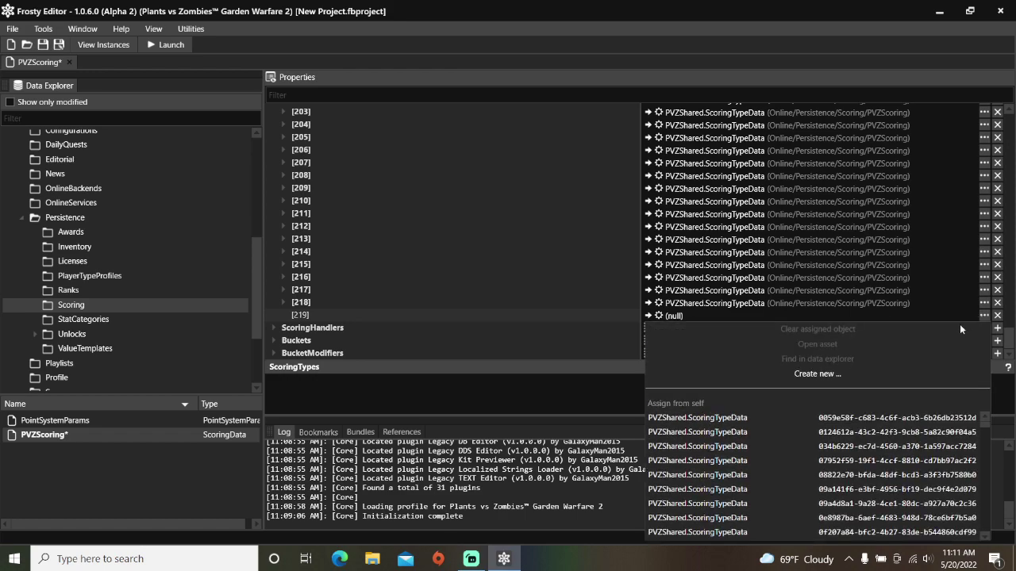
{"action": "left_click", "coordinate": [817, 374]}
{"action": "left_click", "coordinate": [352, 183]}
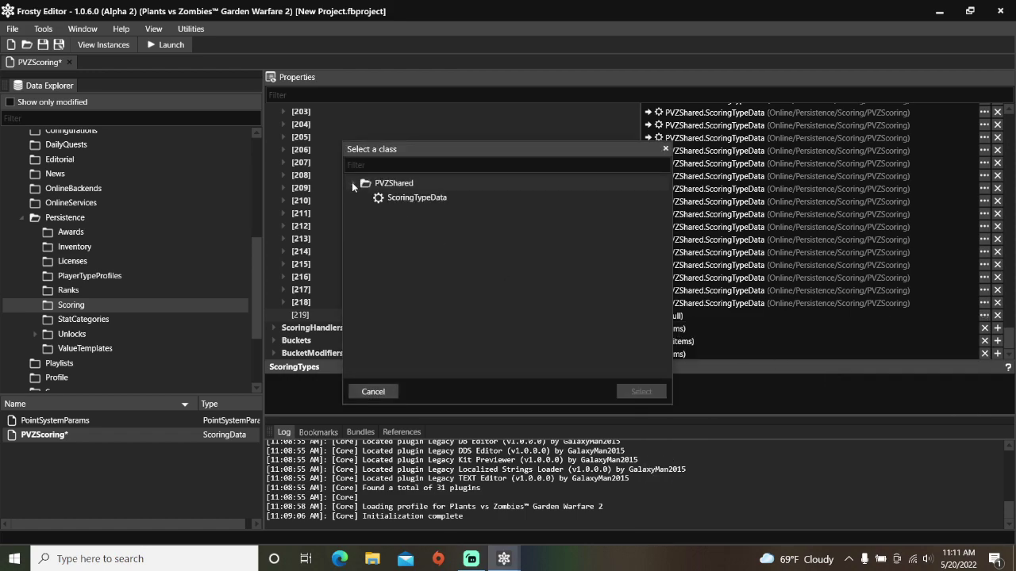
{"action": "left_click", "coordinate": [381, 198]}
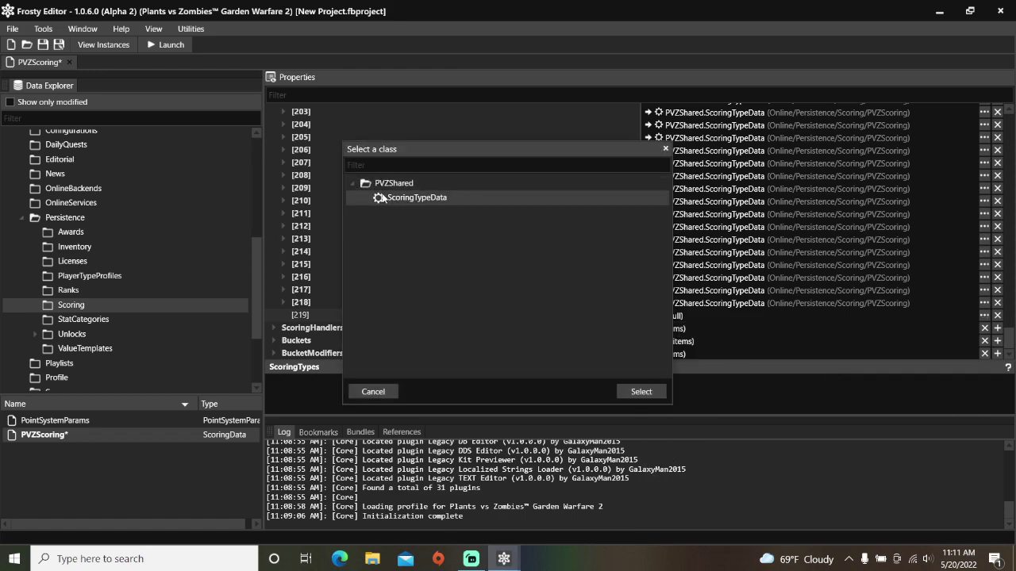
{"action": "left_click", "coordinate": [639, 392]}
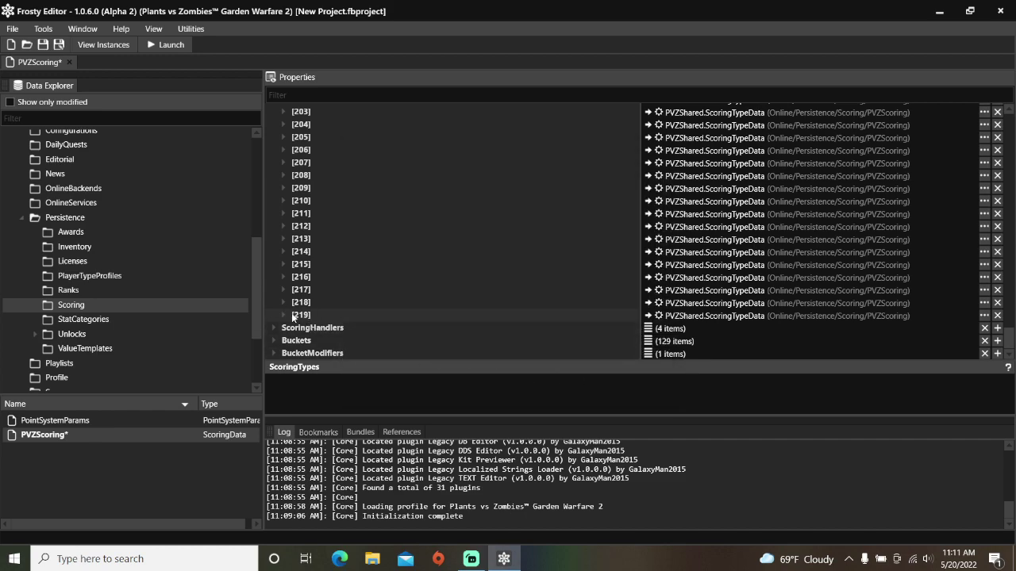
Step: Change entry [219]'s Measuring from StatEvent_FirstKill to StatEvent_BuffApplied_X_As_Y
{"action": "left_click", "coordinate": [282, 315]}
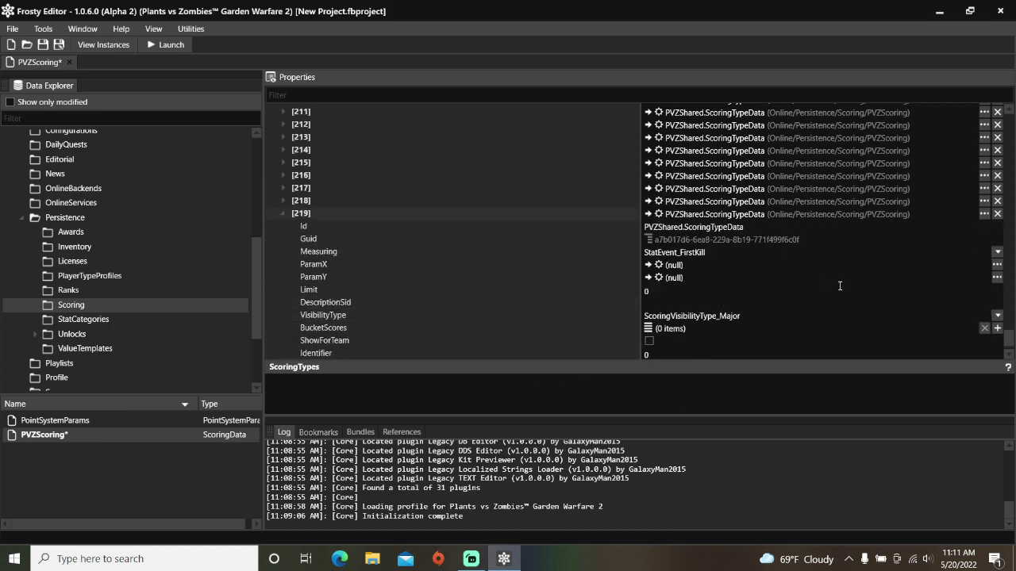
{"action": "left_click", "coordinate": [997, 253]}
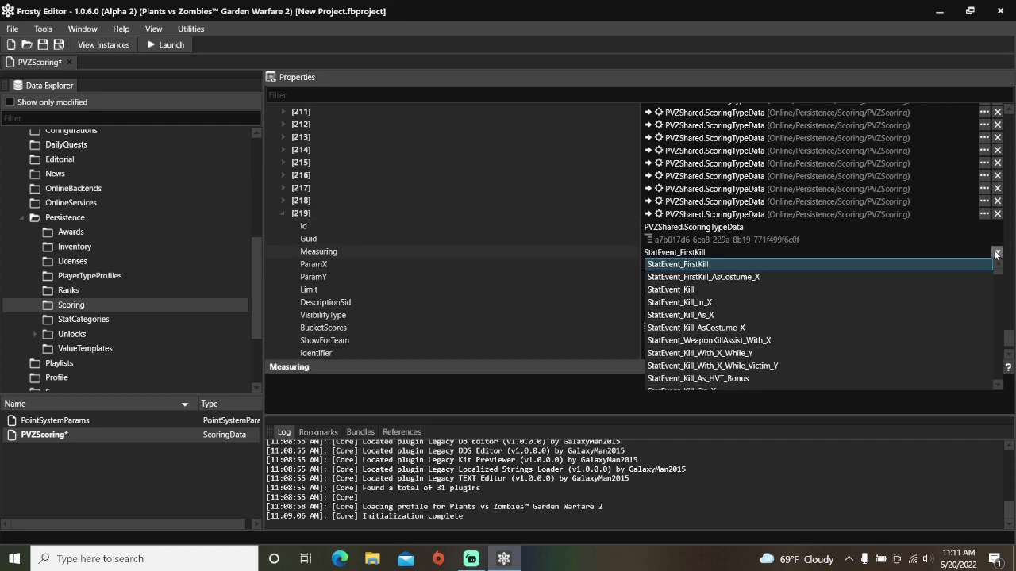
{"action": "scroll", "coordinate": [879, 306], "scroll_direction": "down", "scroll_amount": 5}
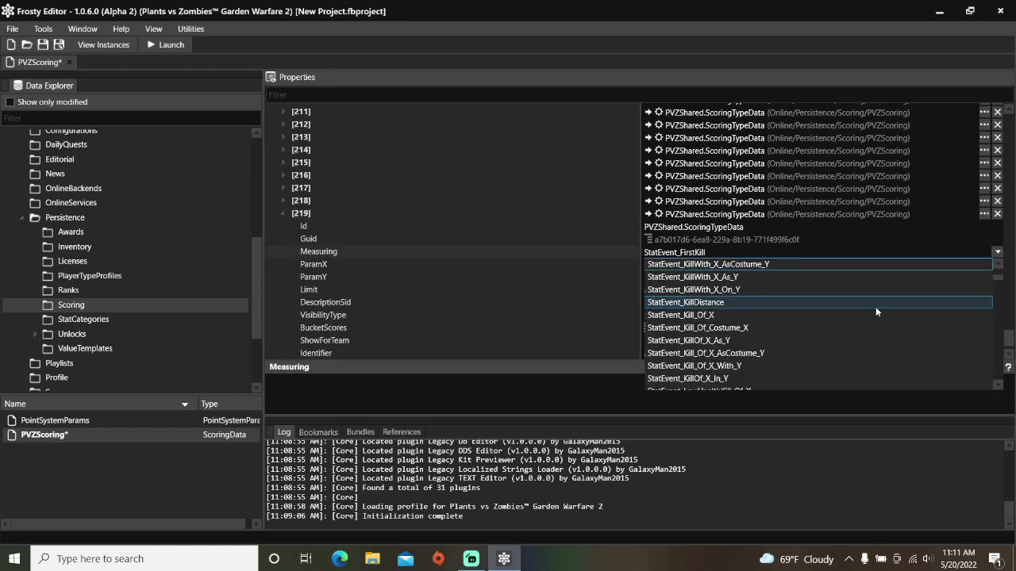
{"action": "scroll", "coordinate": [875, 311], "scroll_direction": "down", "scroll_amount": 6}
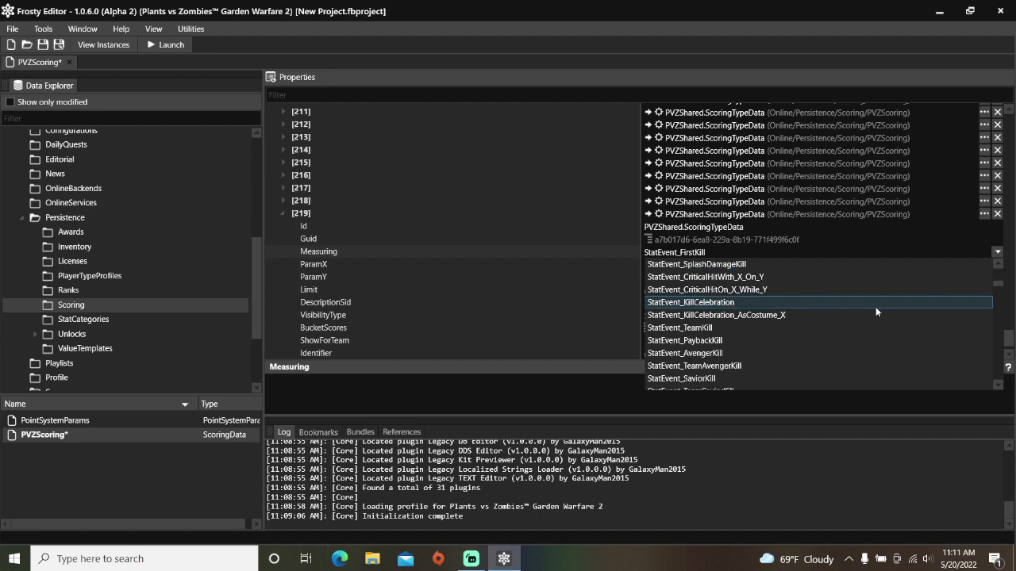
{"action": "scroll", "coordinate": [876, 311], "scroll_direction": "down", "scroll_amount": 8}
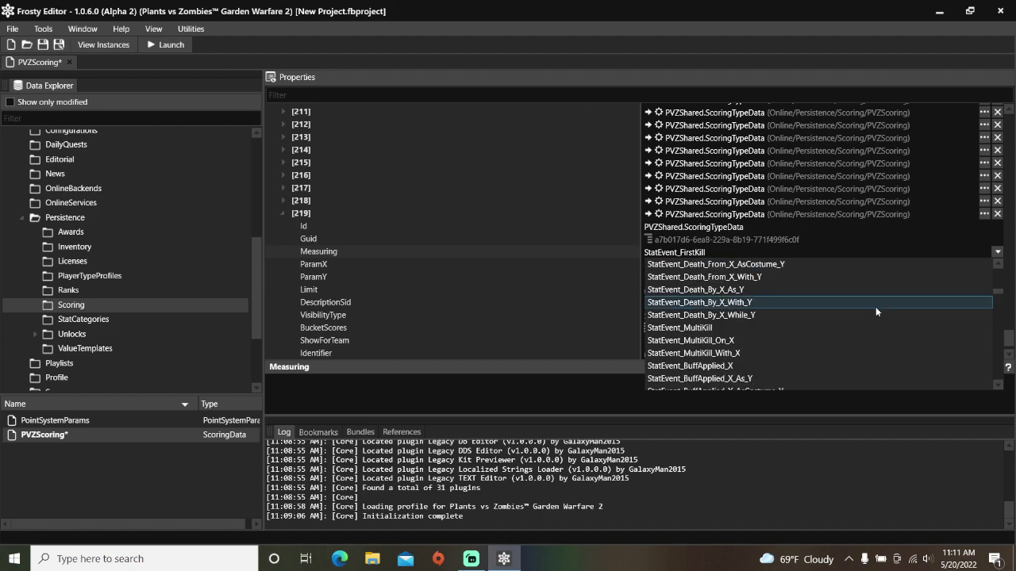
{"action": "scroll", "coordinate": [876, 306], "scroll_direction": "down", "scroll_amount": 1}
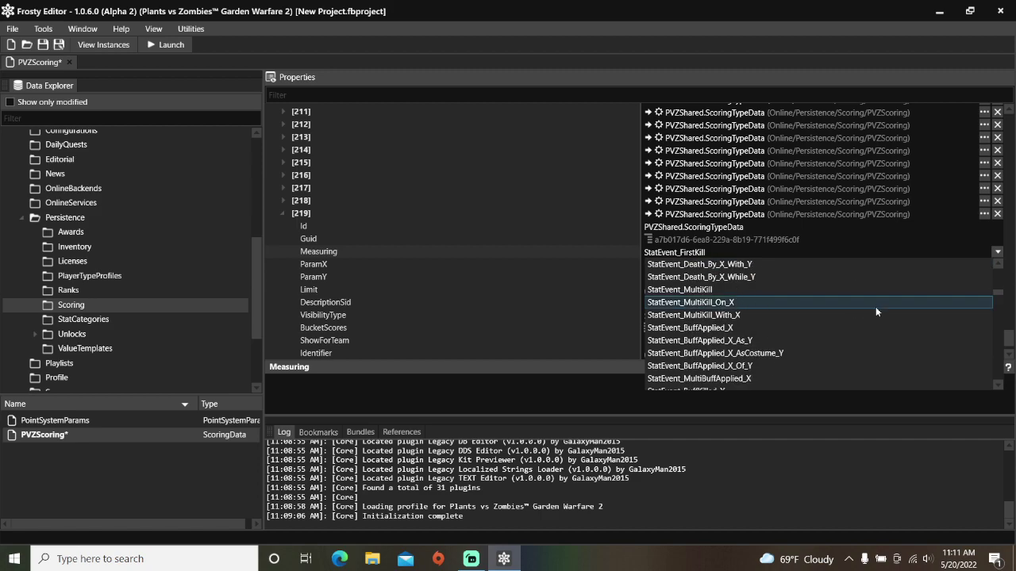
{"action": "left_click", "coordinate": [804, 341]}
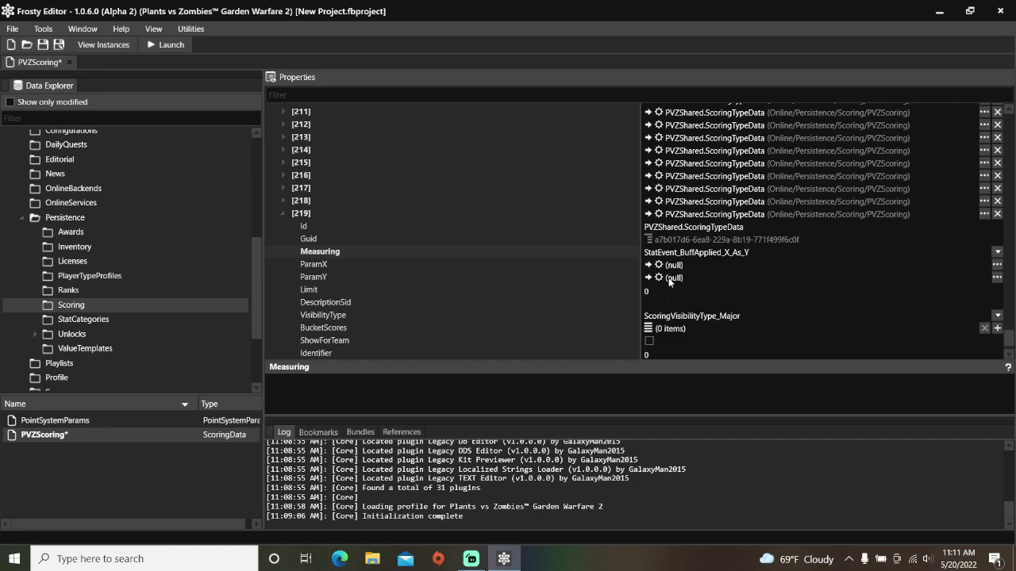
Step: Open BuffCategories from StatCategories, inspect category [2] (Any Goop), then return to PVZScoring
{"action": "left_click", "coordinate": [125, 319]}
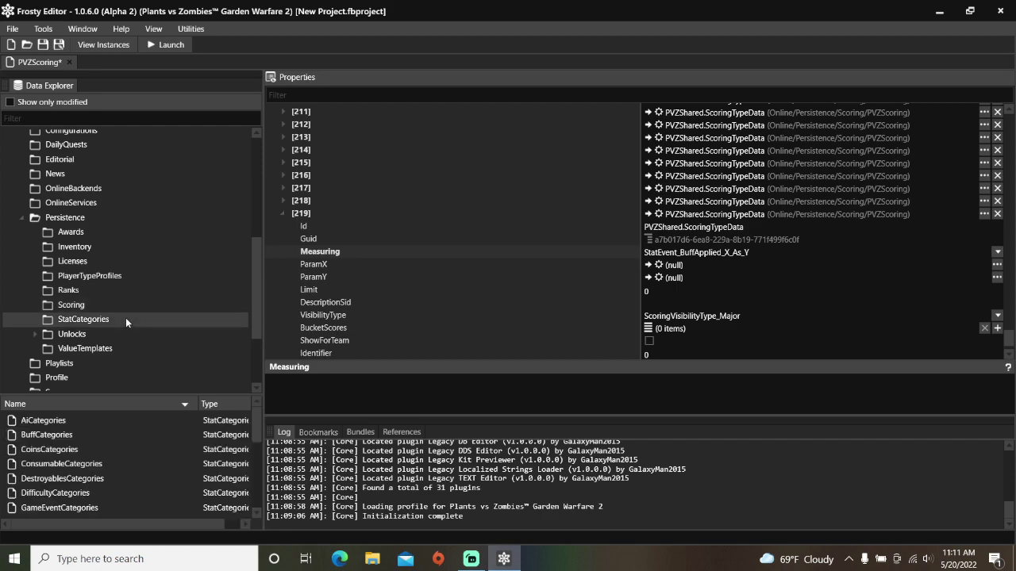
{"action": "double_click", "coordinate": [81, 433]}
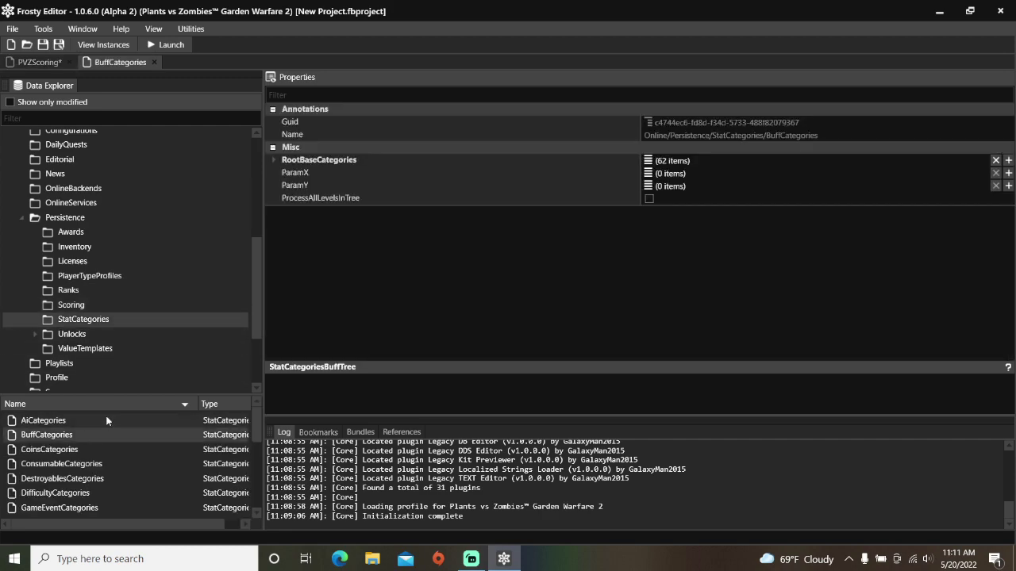
{"action": "left_click", "coordinate": [274, 160]}
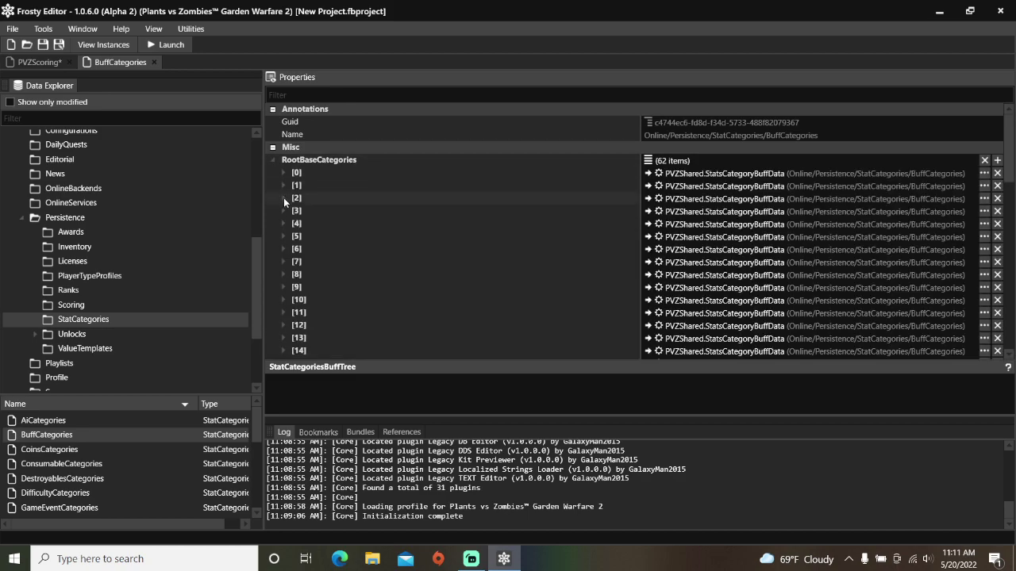
{"action": "left_click", "coordinate": [283, 198]}
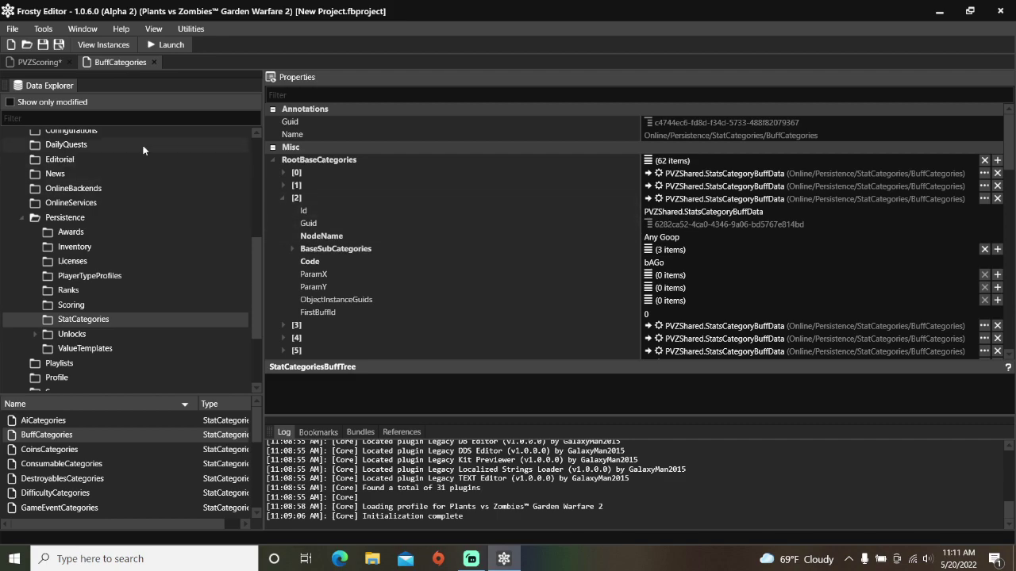
{"action": "left_click", "coordinate": [39, 62]}
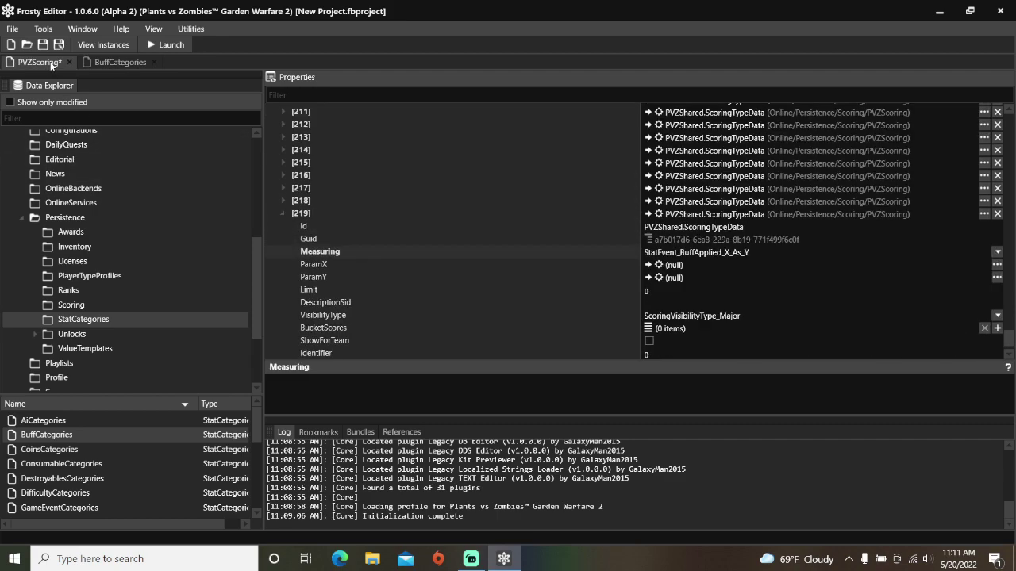
Step: Assign the Any Goop StatsCategoryBuffData from BuffCategories to entry [219]'s ParamX
{"action": "left_click", "coordinate": [648, 265]}
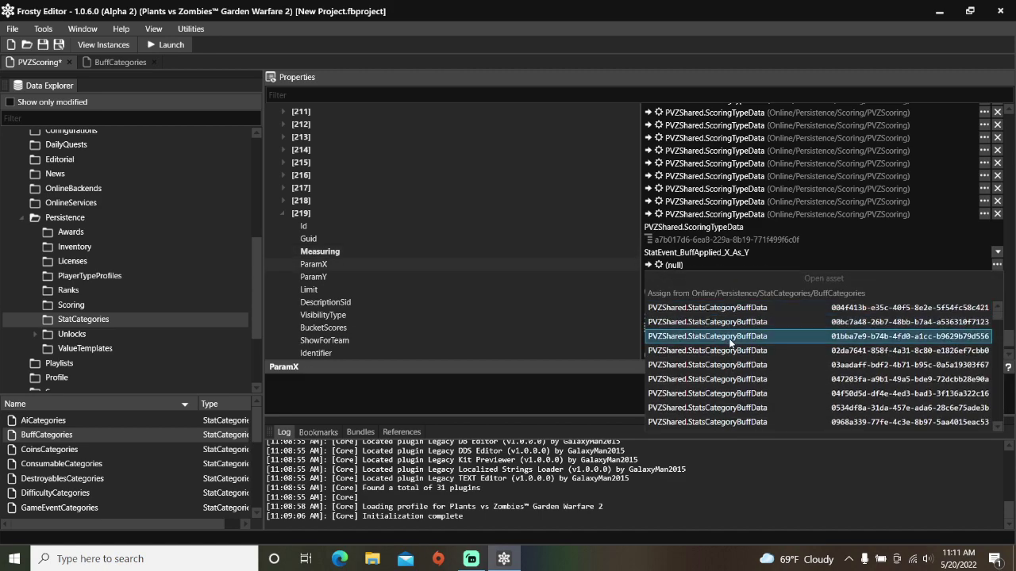
{"action": "scroll", "coordinate": [731, 349], "scroll_direction": "down", "scroll_amount": 10}
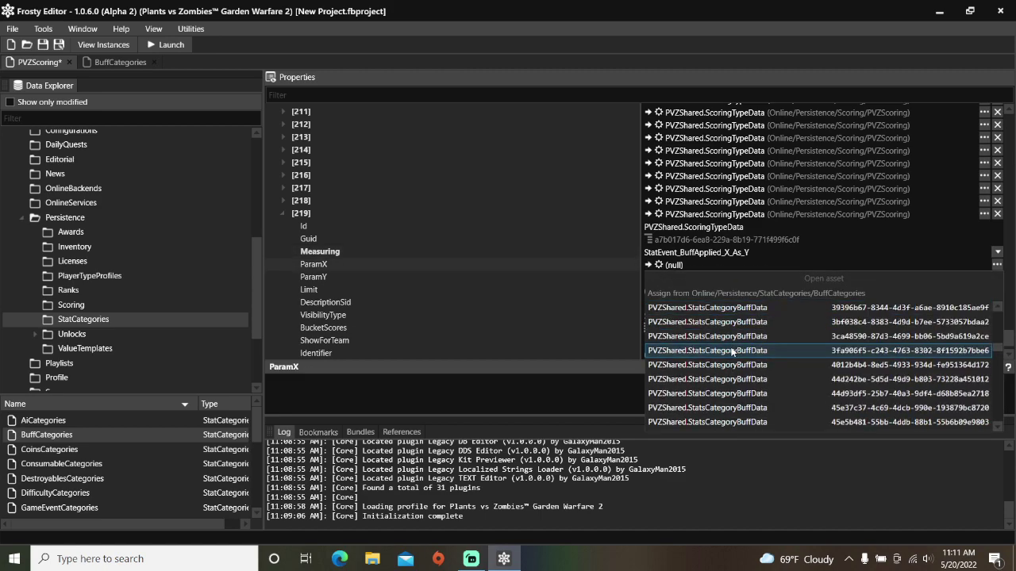
{"action": "scroll", "coordinate": [731, 350], "scroll_direction": "down", "scroll_amount": 5}
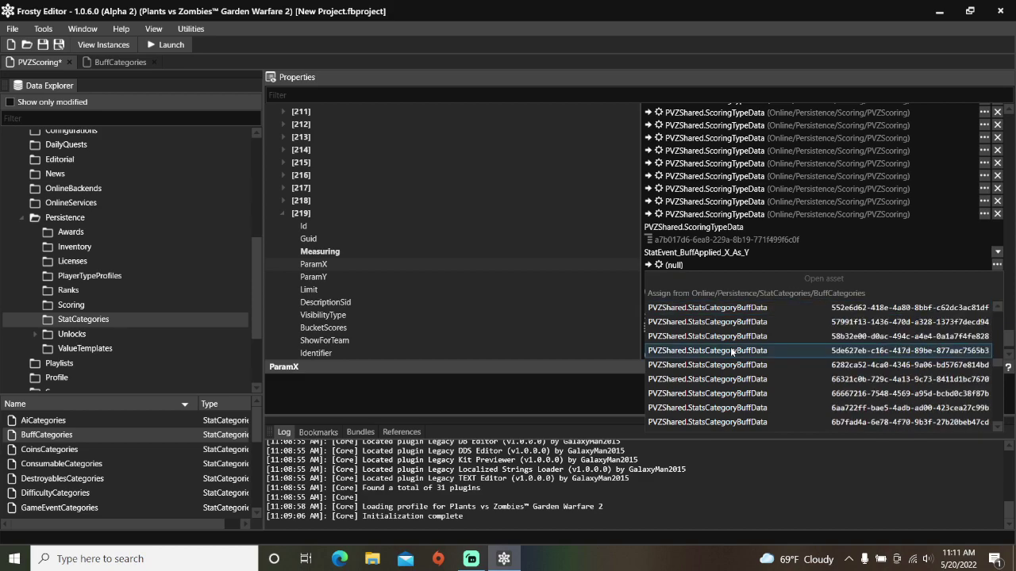
{"action": "left_click", "coordinate": [737, 364]}
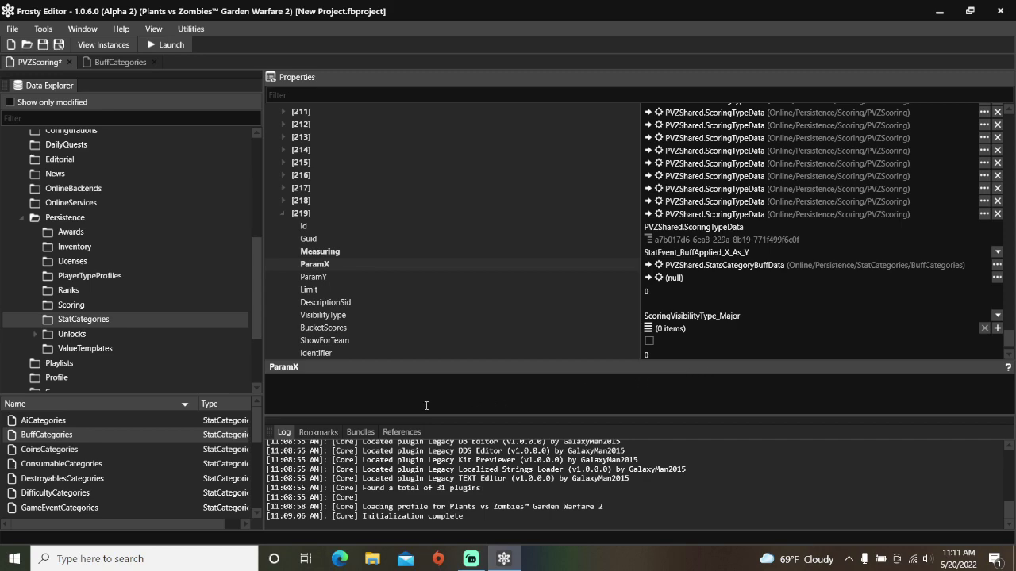
{"action": "left_click_drag", "start_coordinate": [255, 422], "coordinate": [256, 454]}
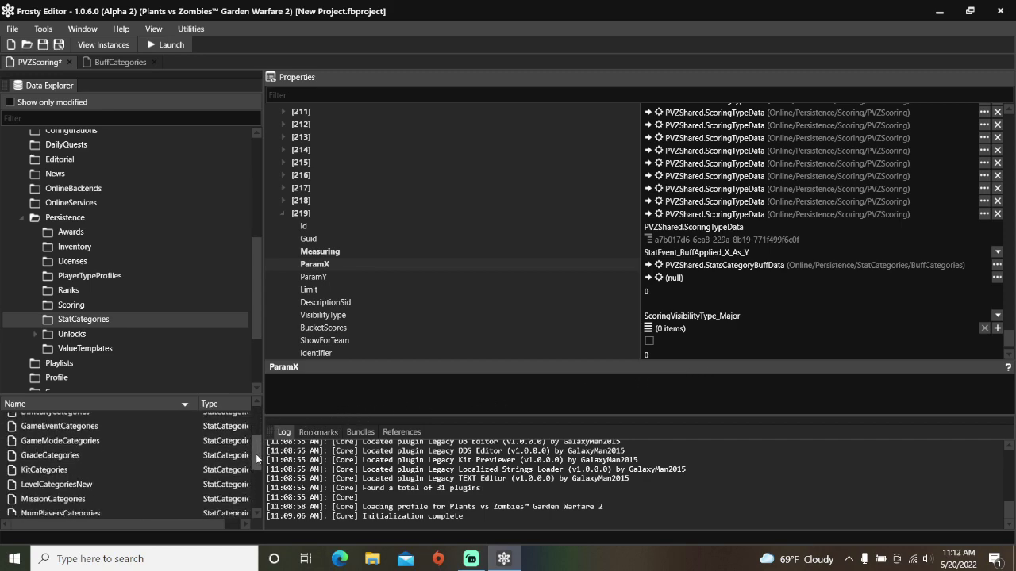
{"action": "double_click", "coordinate": [200, 471]}
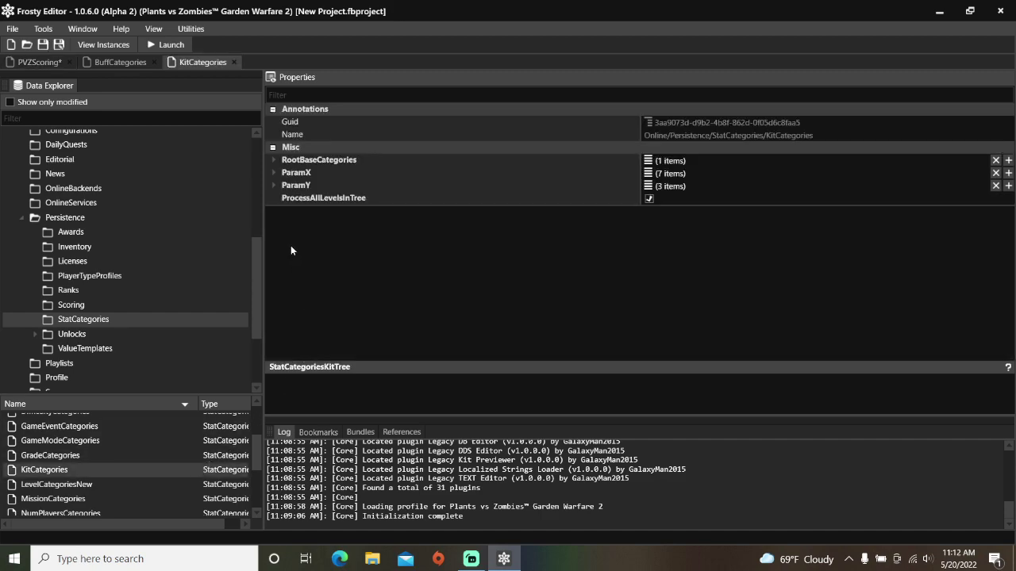
Step: Expand KitCategories down to the Plants group's sub-category [3], Plant Chomper (code ch)
{"action": "left_click", "coordinate": [273, 160]}
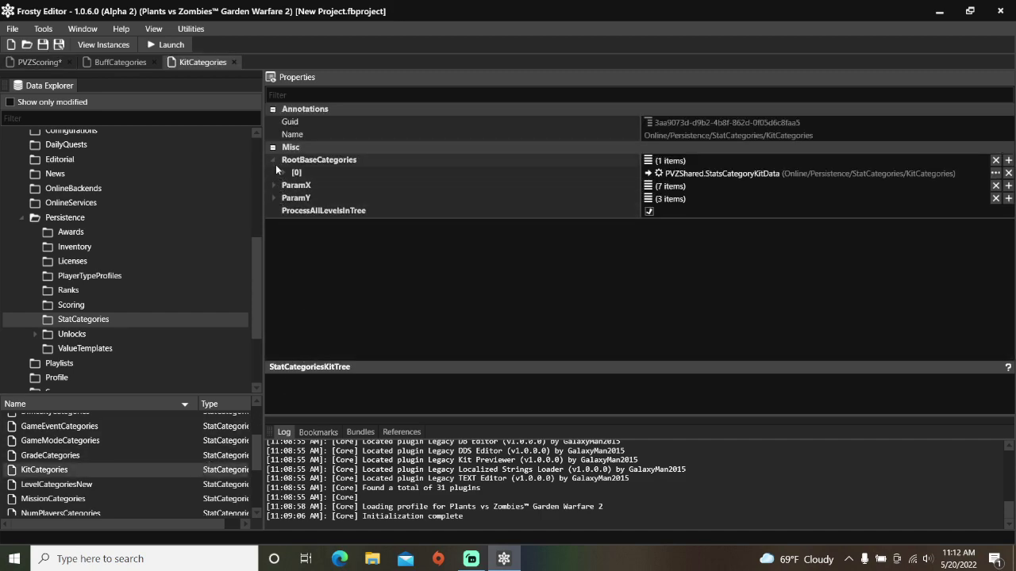
{"action": "left_click", "coordinate": [284, 173]}
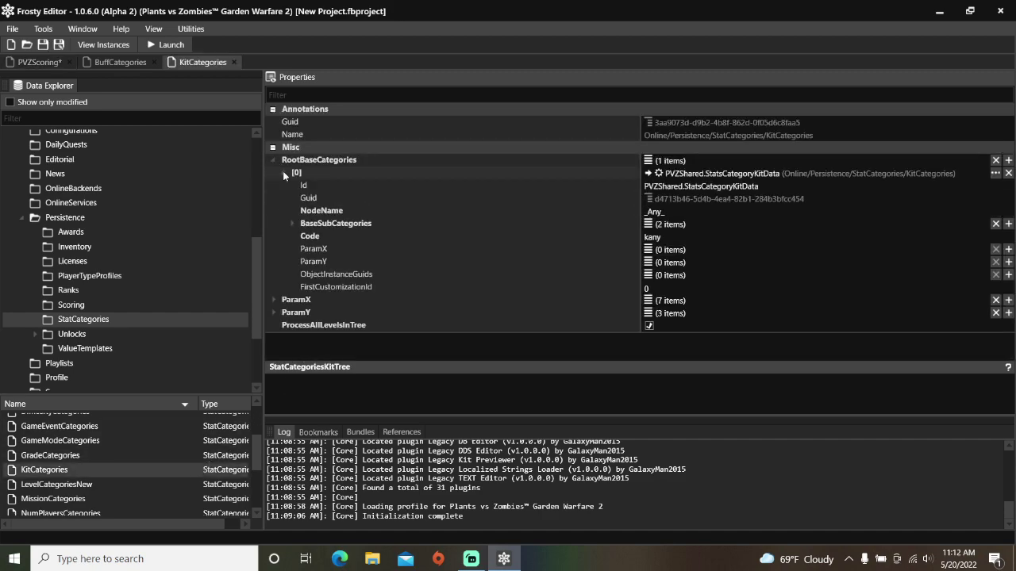
{"action": "left_click", "coordinate": [292, 223]}
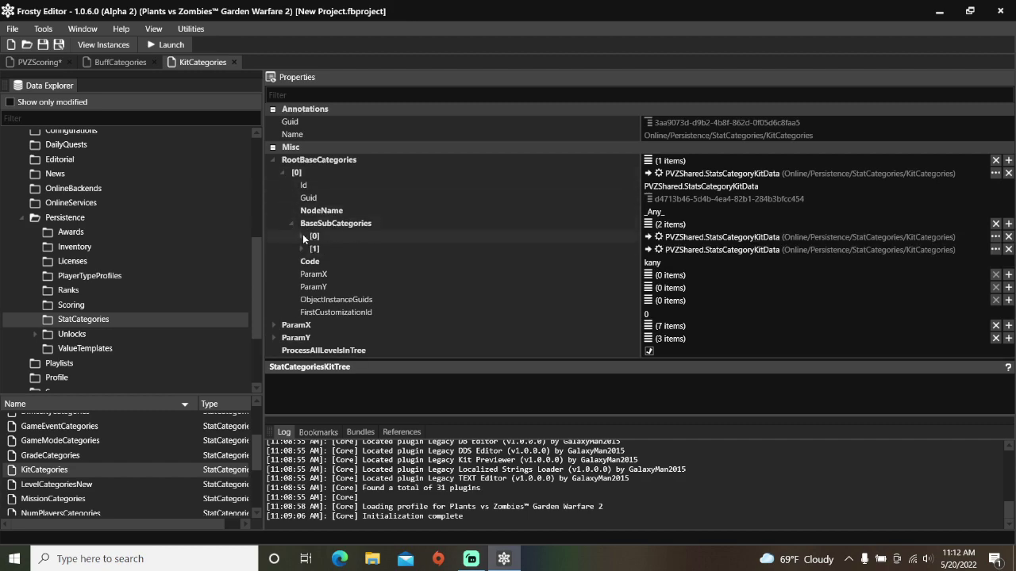
{"action": "left_click", "coordinate": [302, 236]}
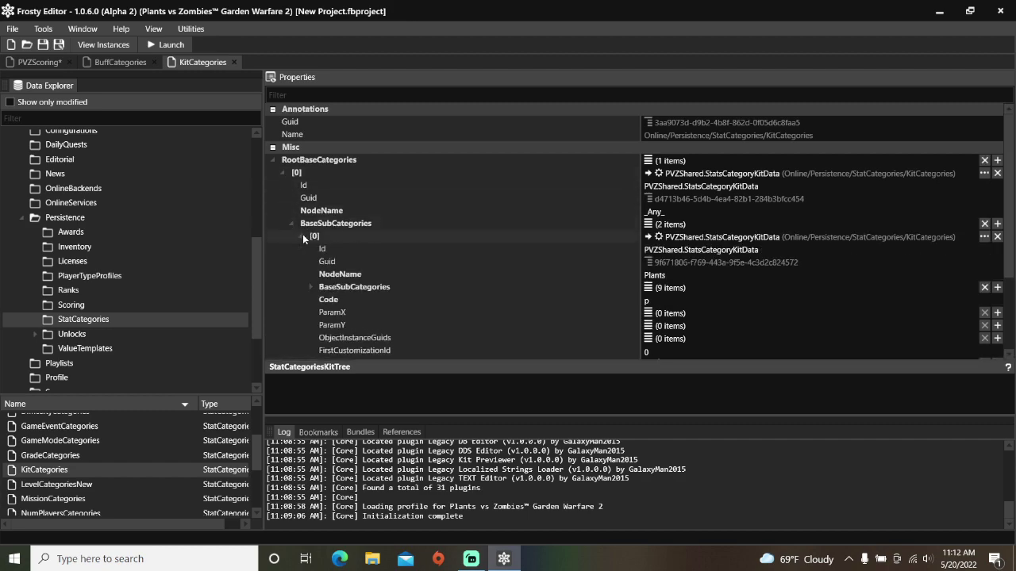
{"action": "left_click", "coordinate": [310, 289]}
{"action": "scroll", "coordinate": [311, 287], "scroll_direction": "down", "scroll_amount": 1}
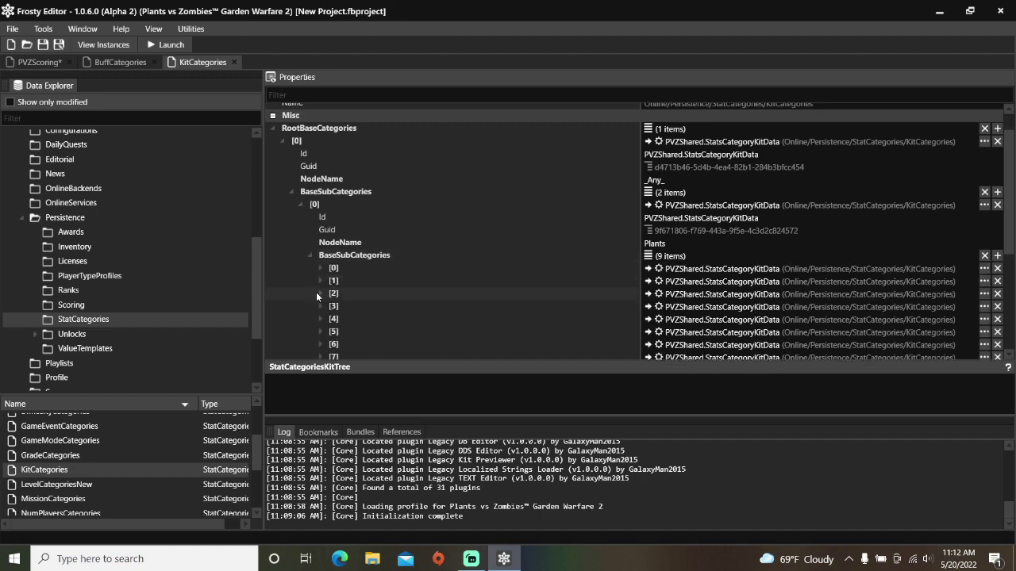
{"action": "left_click", "coordinate": [319, 306]}
{"action": "scroll", "coordinate": [373, 307], "scroll_direction": "down", "scroll_amount": 1}
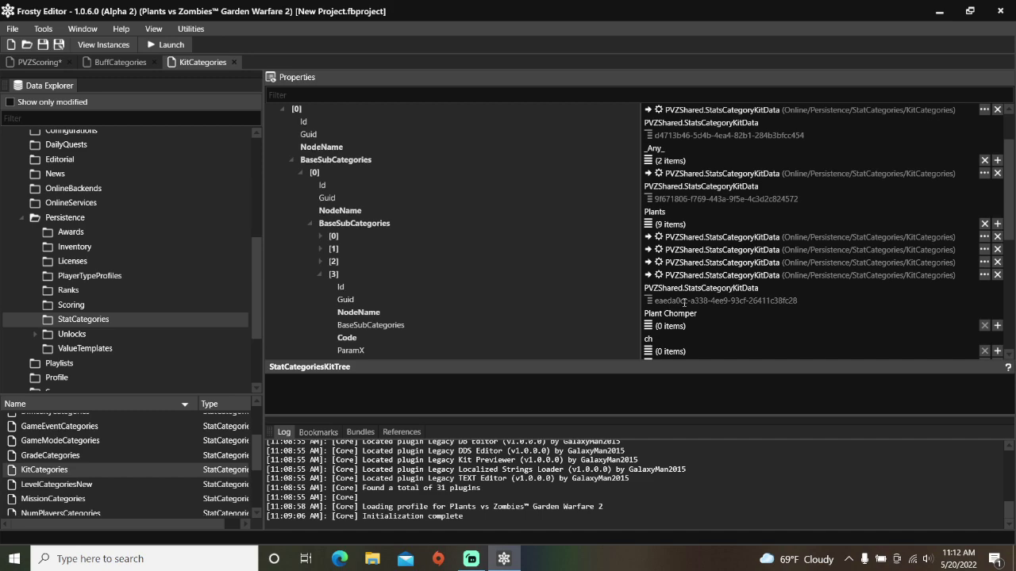
Step: Assign a KitCategories StatsCategoryKitData entry to entry [219]'s ParamY
{"action": "left_click", "coordinate": [50, 63]}
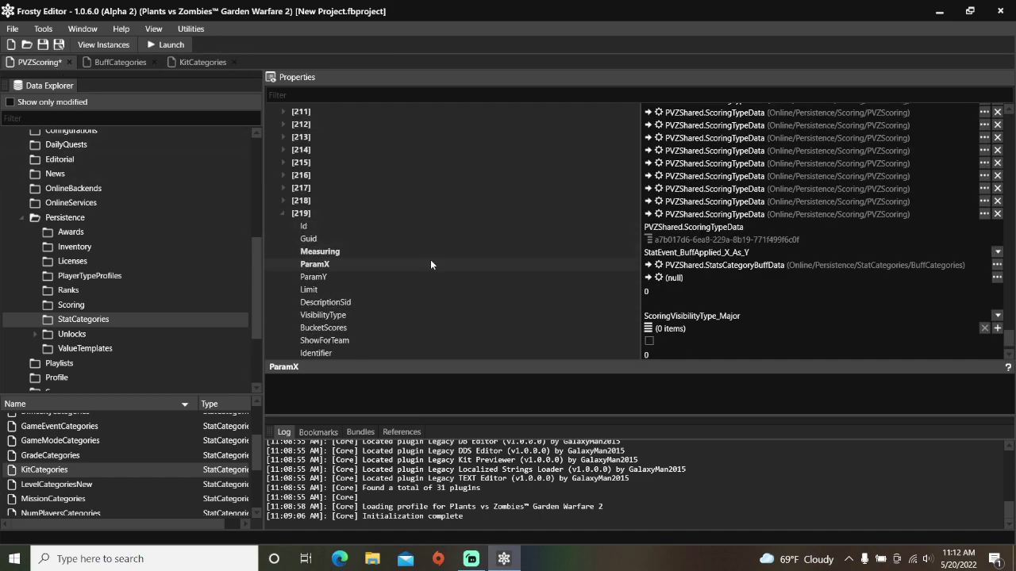
{"action": "left_click", "coordinate": [648, 278]}
{"action": "scroll", "coordinate": [715, 365], "scroll_direction": "down", "scroll_amount": 1}
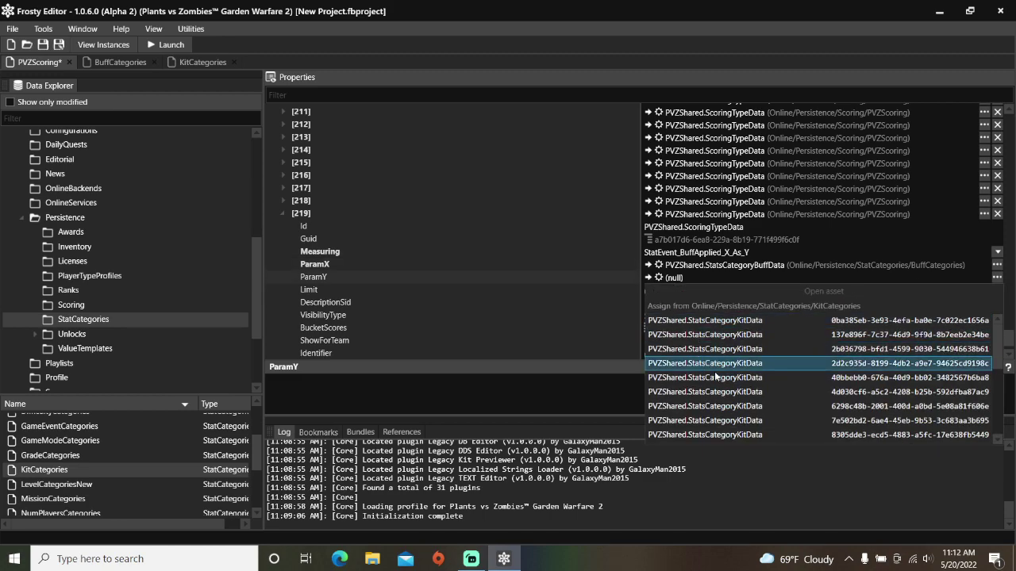
{"action": "scroll", "coordinate": [719, 378], "scroll_direction": "down", "scroll_amount": 3}
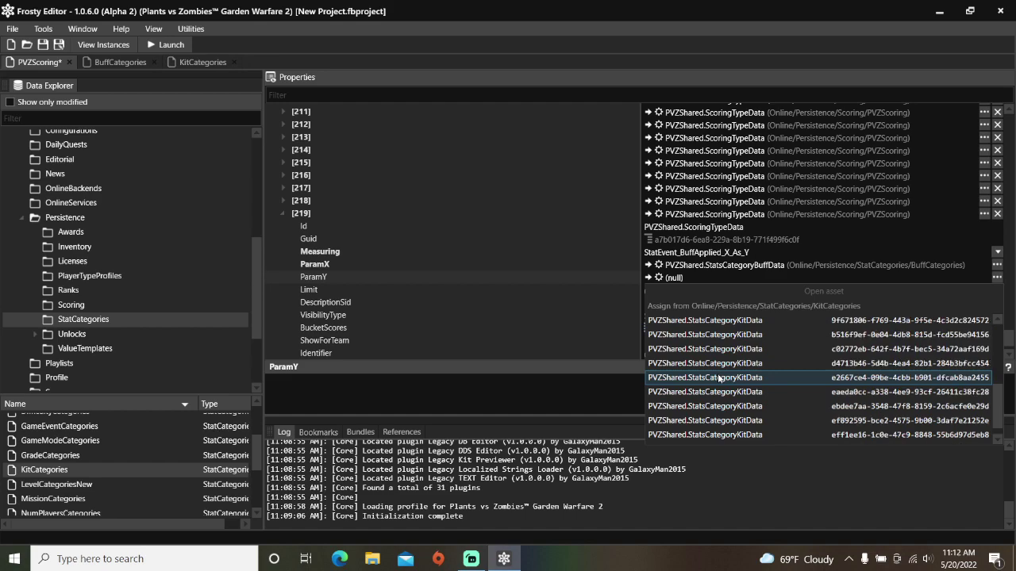
{"action": "left_click", "coordinate": [746, 390]}
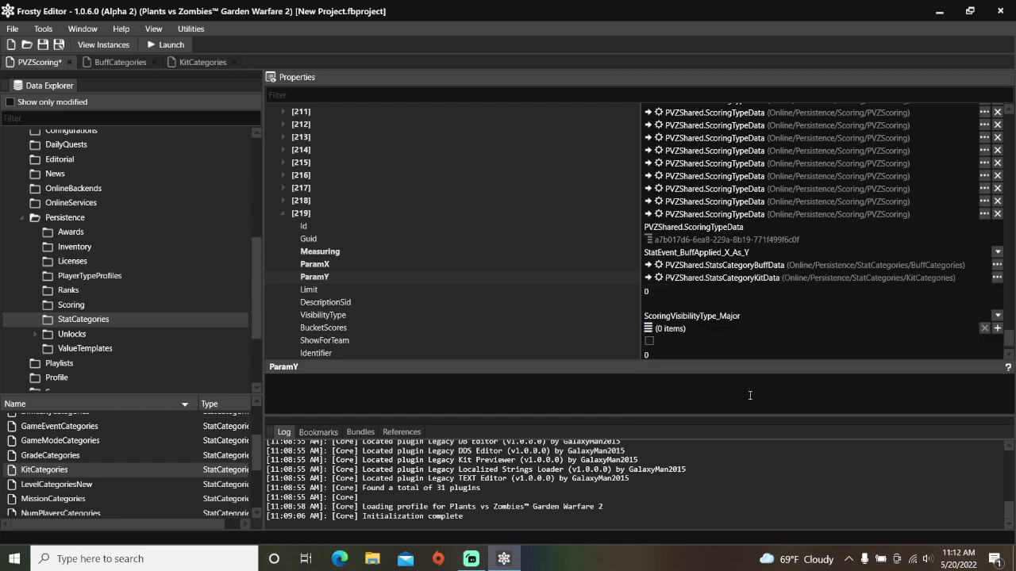
Step: Set entry [219]'s DescriptionSid to Gooped
{"action": "left_click", "coordinate": [660, 303]}
{"action": "type", "text": "Goope"}
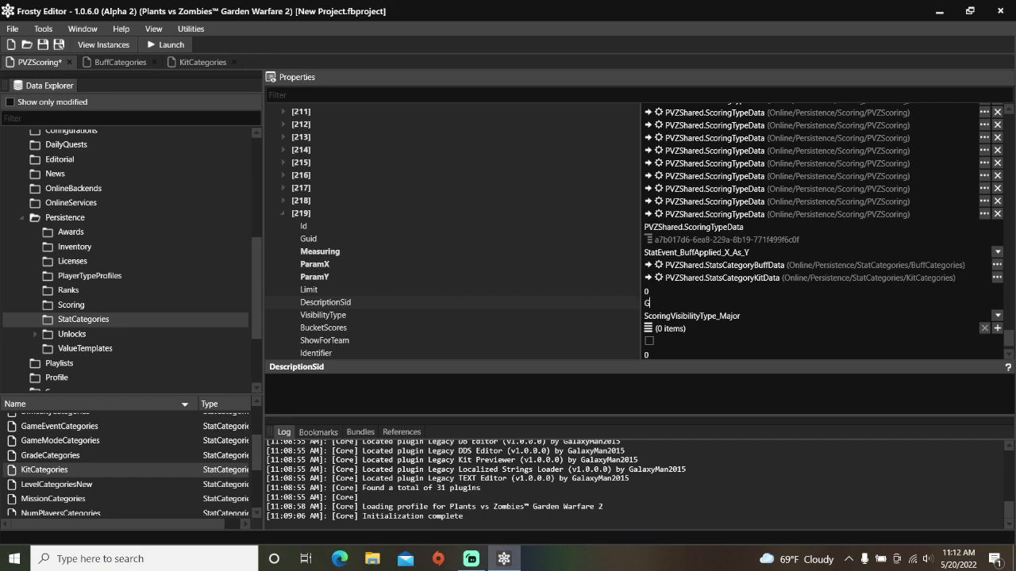
{"action": "type", "text": "d"}
{"action": "left_click", "coordinate": [720, 329]}
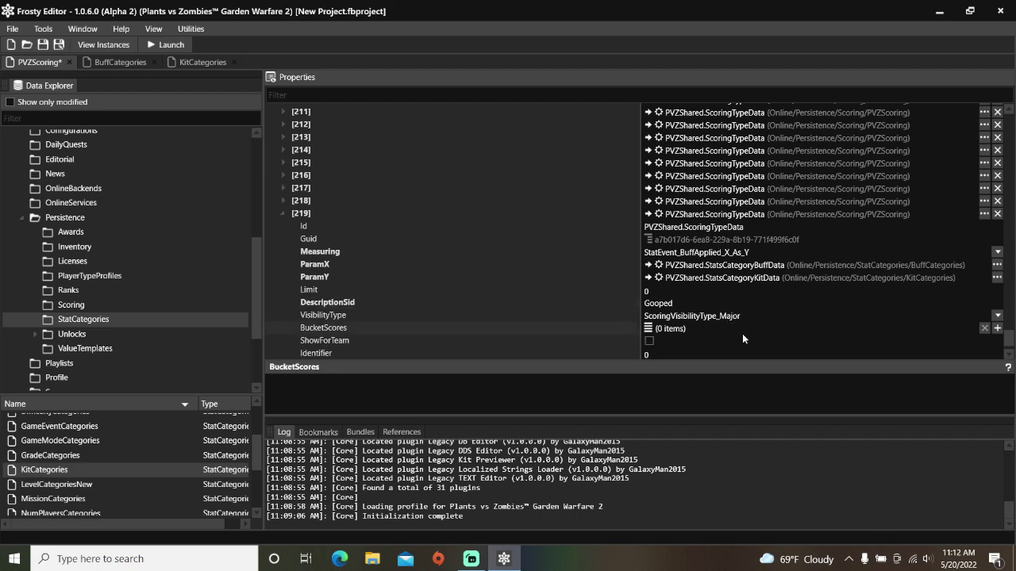
Step: Add a bucket score to entry [219] using the ScoringBucket_XP bucket
{"action": "left_click", "coordinate": [997, 327]}
{"action": "left_click", "coordinate": [291, 328]}
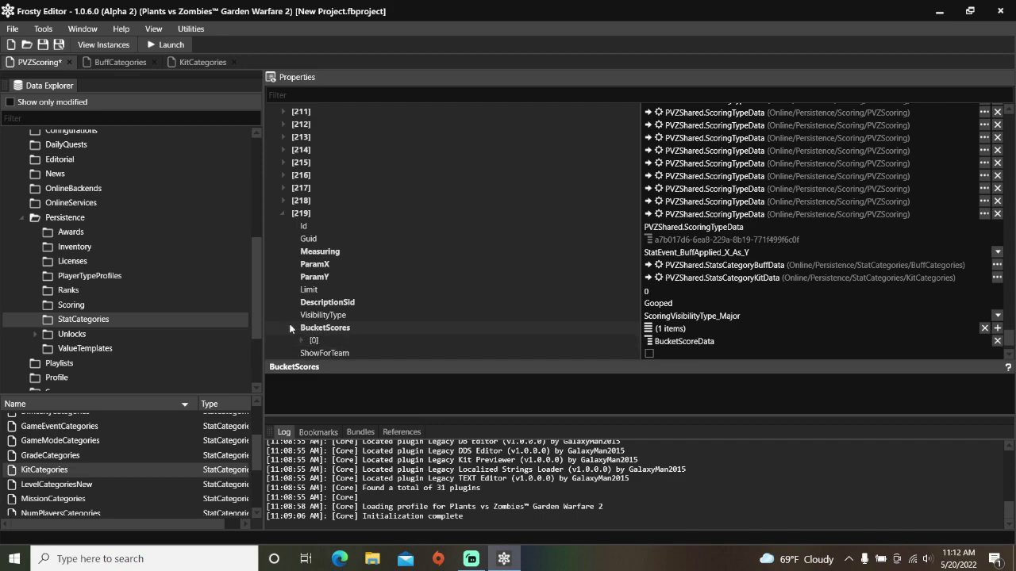
{"action": "left_click", "coordinate": [301, 340]}
{"action": "scroll", "coordinate": [370, 312], "scroll_direction": "down", "scroll_amount": 2}
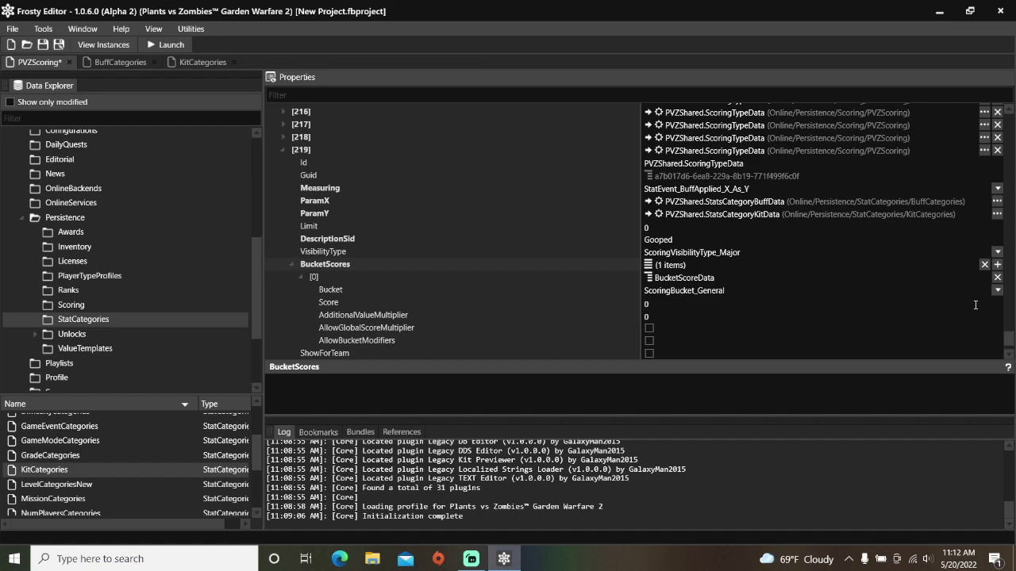
{"action": "left_click", "coordinate": [996, 292]}
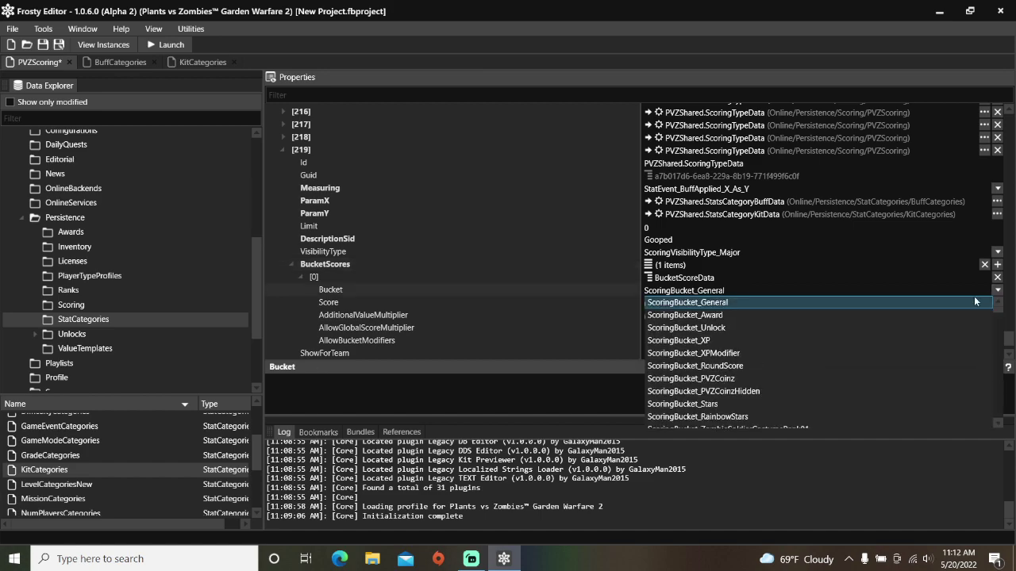
{"action": "left_click", "coordinate": [850, 340]}
Step: Give the bucket score a Score of 10 and enable AllowGlobalScoreMultiplier and AllowBucketModifiers
{"action": "left_click", "coordinate": [684, 304]}
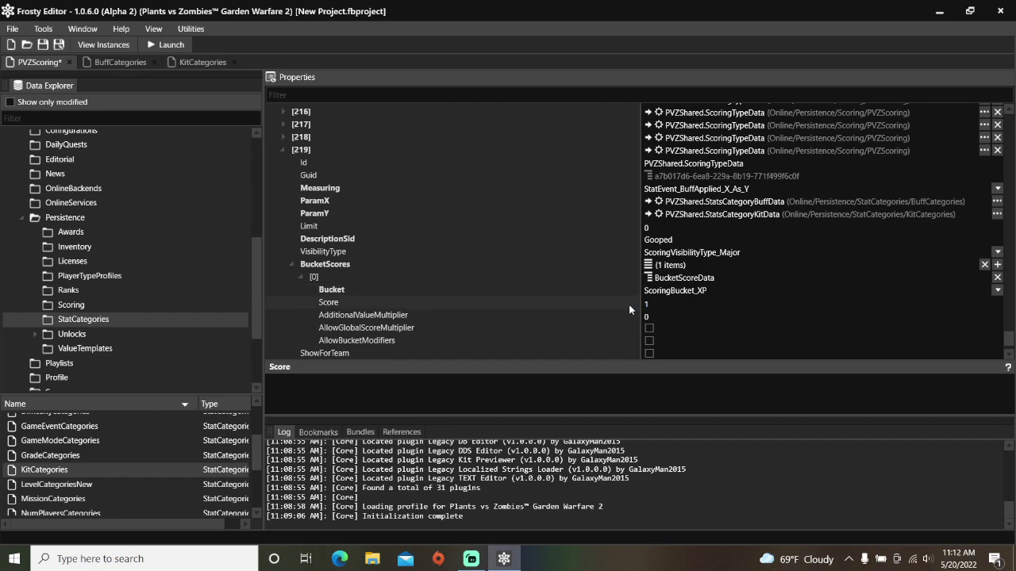
{"action": "type", "text": "10"}
{"action": "left_click", "coordinate": [649, 328]}
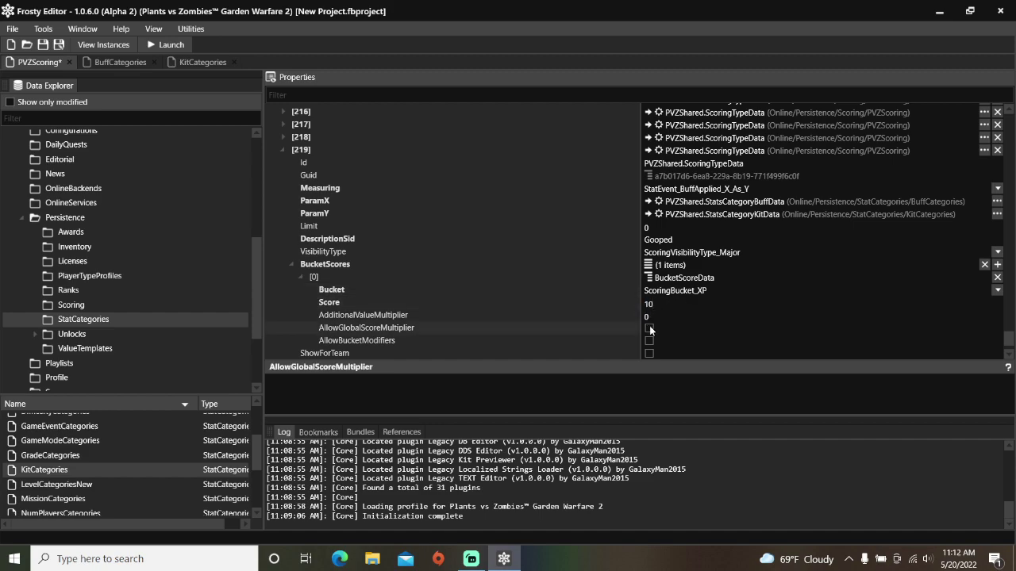
{"action": "left_click", "coordinate": [649, 328]}
{"action": "left_click", "coordinate": [650, 341]}
{"action": "left_click", "coordinate": [650, 341]}
{"action": "scroll", "coordinate": [661, 317], "scroll_direction": "down", "scroll_amount": 1}
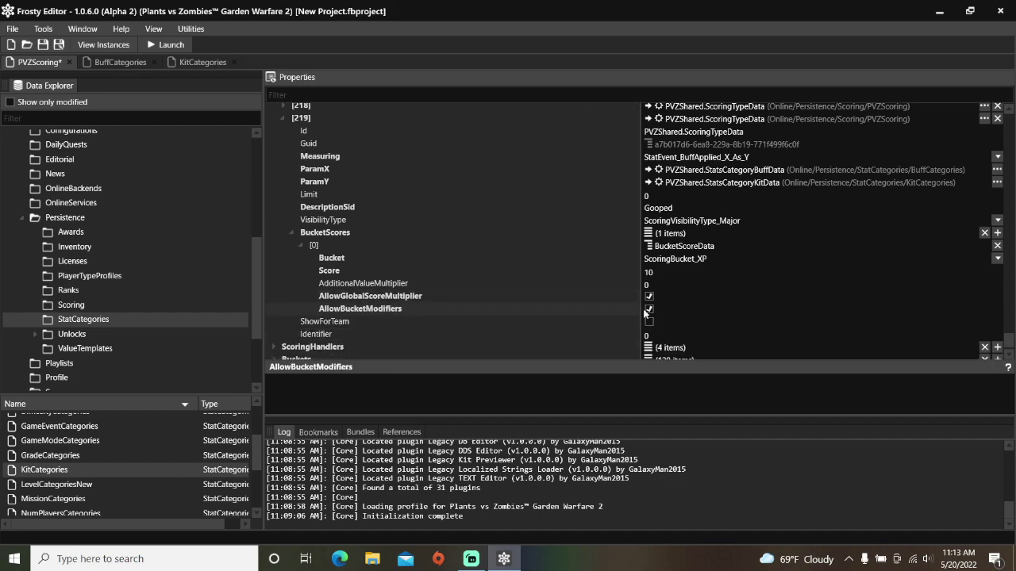
{"action": "left_click", "coordinate": [284, 105]}
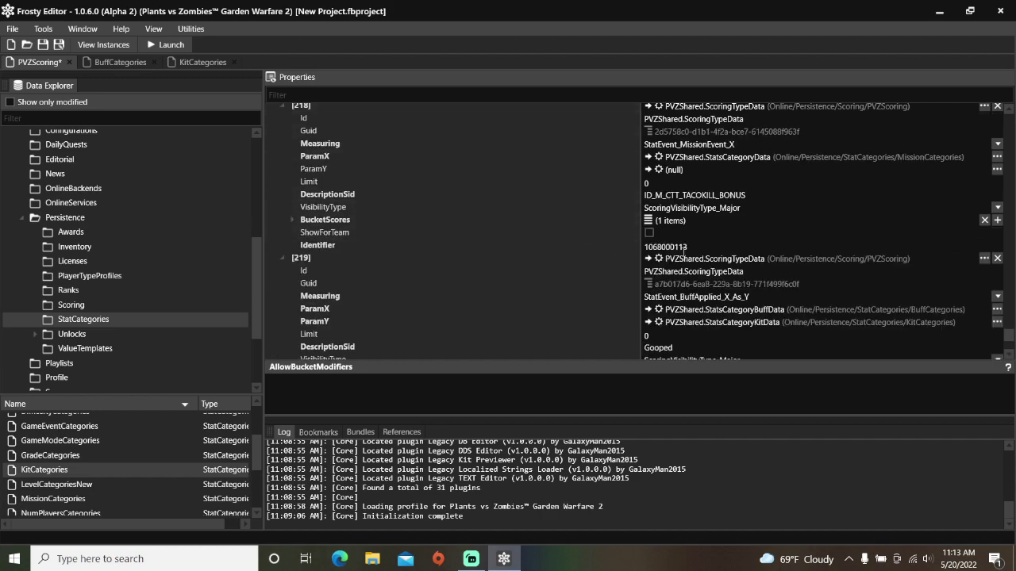
{"action": "left_click", "coordinate": [633, 249]}
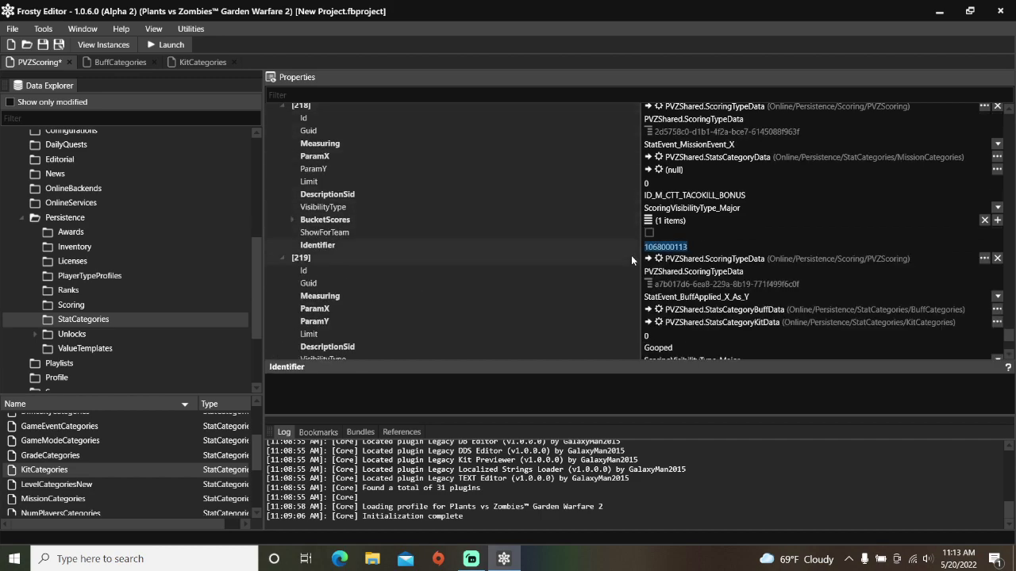
{"action": "scroll", "coordinate": [631, 257], "scroll_direction": "down", "scroll_amount": 4}
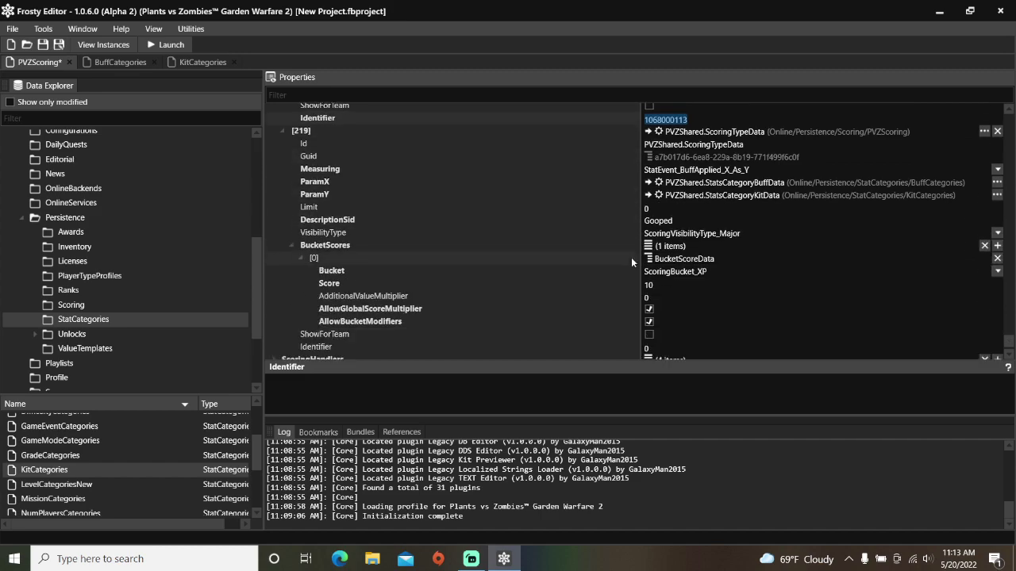
{"action": "left_click", "coordinate": [656, 315]}
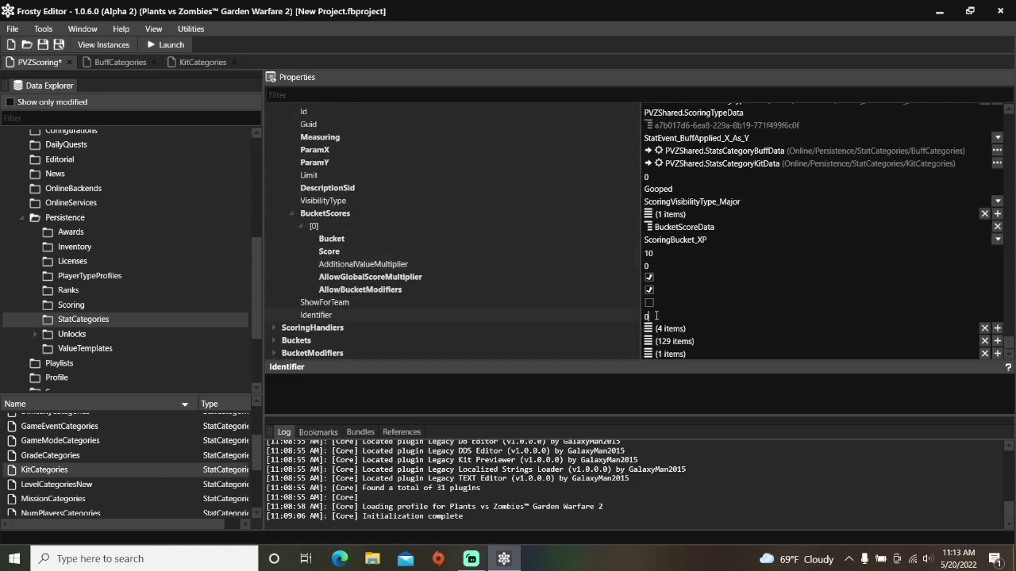
{"action": "type", "text": "1068000113"}
{"action": "key", "text": "BackSpace"}
{"action": "type", "text": "4"}
Step: Save the project under the new name Goop XP
{"action": "key", "text": "ctrl+s"}
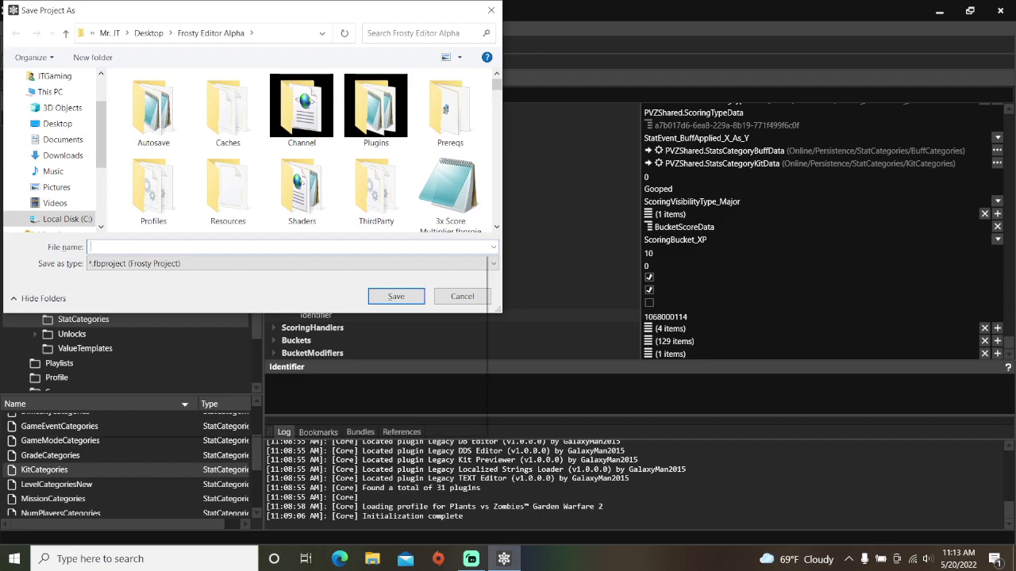
{"action": "type", "text": "Goop XP"}
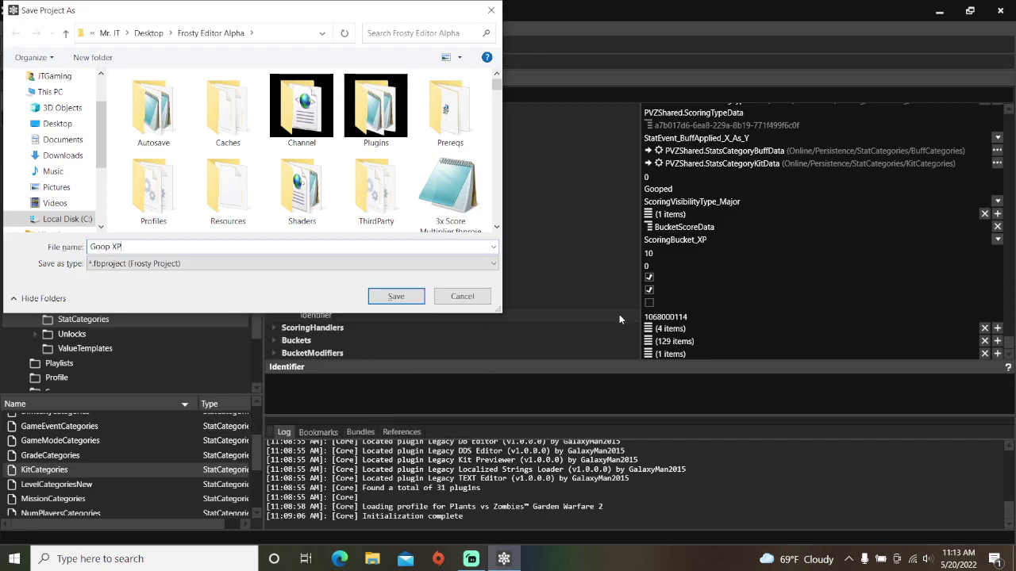
{"action": "left_click", "coordinate": [410, 300]}
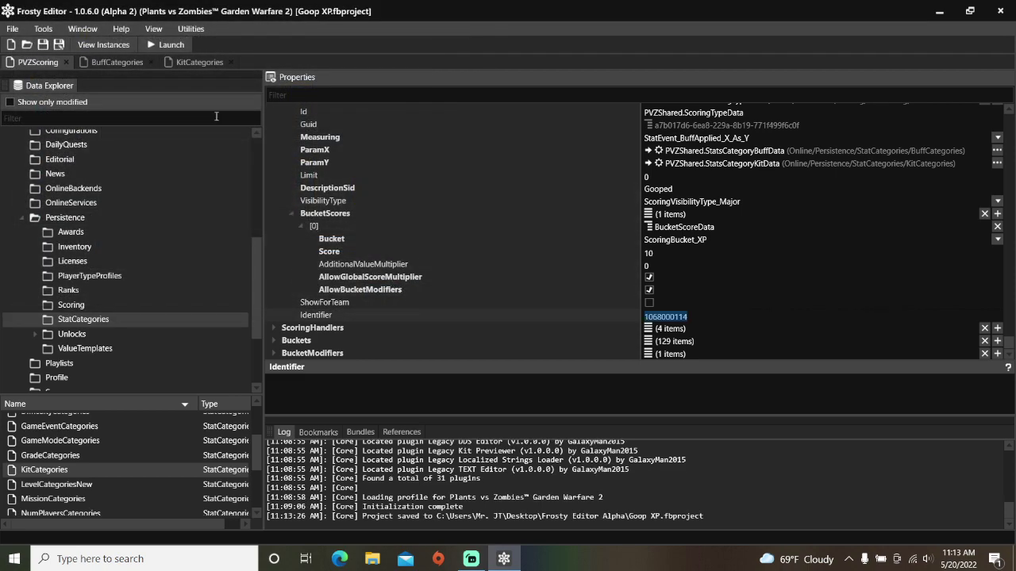
Step: Launch Garden Warfare 2 with the Goop XP mod and travel to the plaza sandbags
{"action": "left_click", "coordinate": [173, 45]}
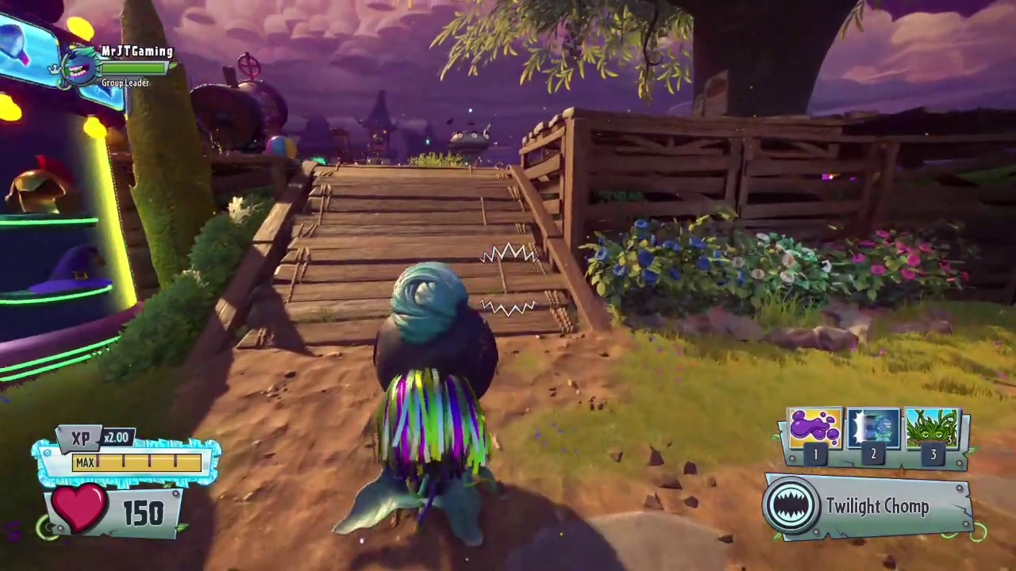
{"action": "key", "text": "w"}
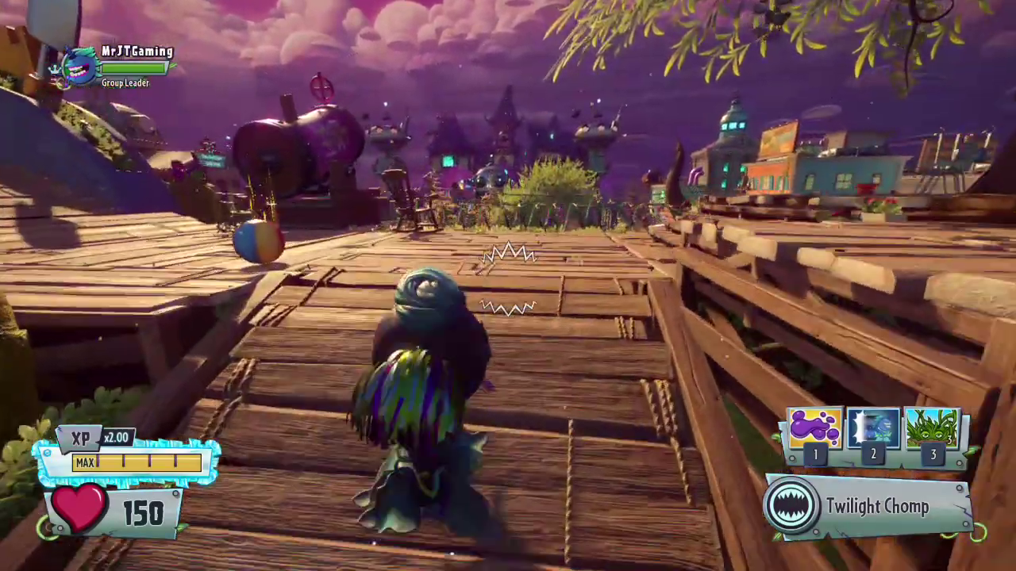
{"action": "key", "text": "w"}
{"action": "key", "text": "2"}
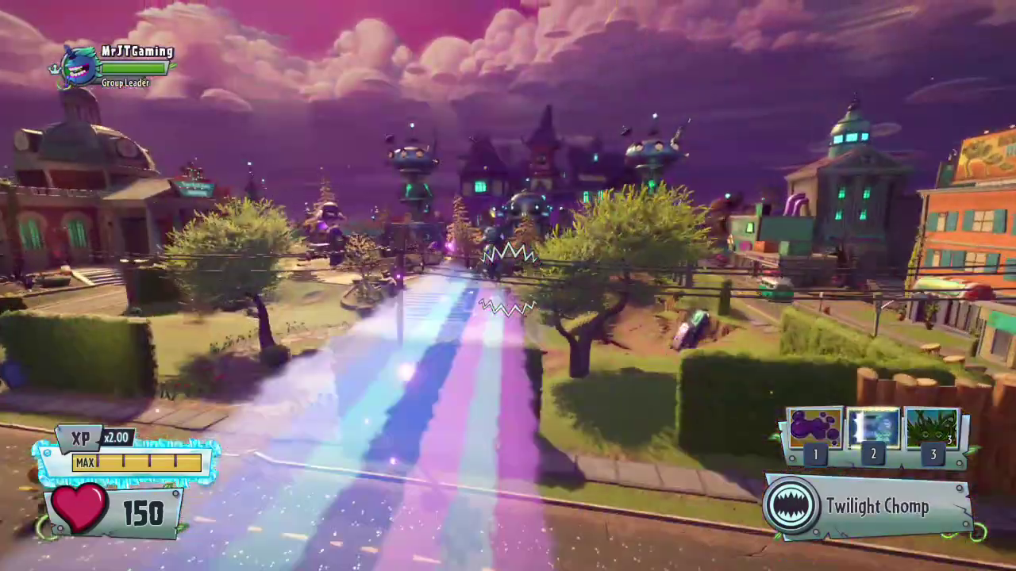
{"action": "key", "text": "w"}
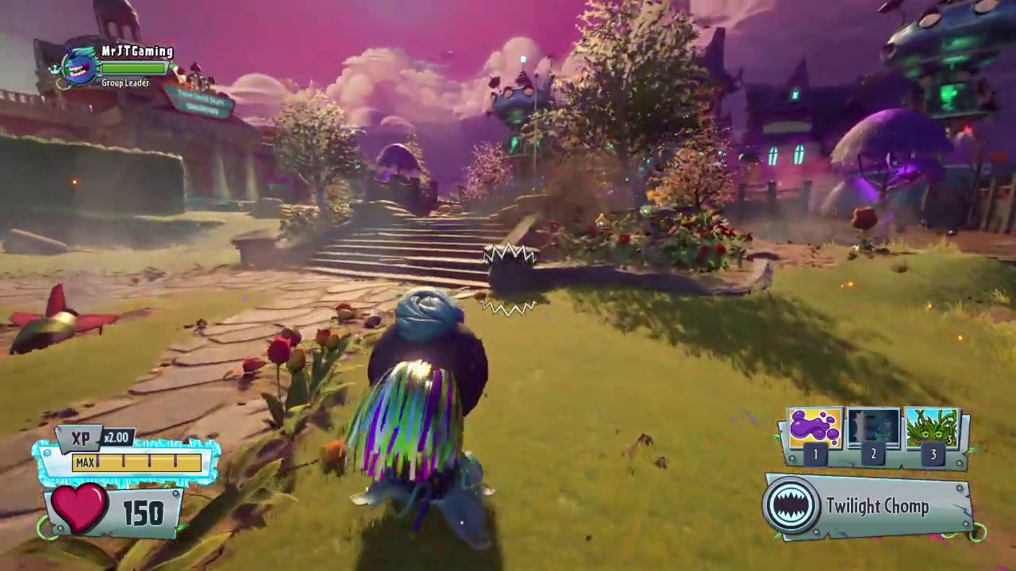
{"action": "key", "text": "w"}
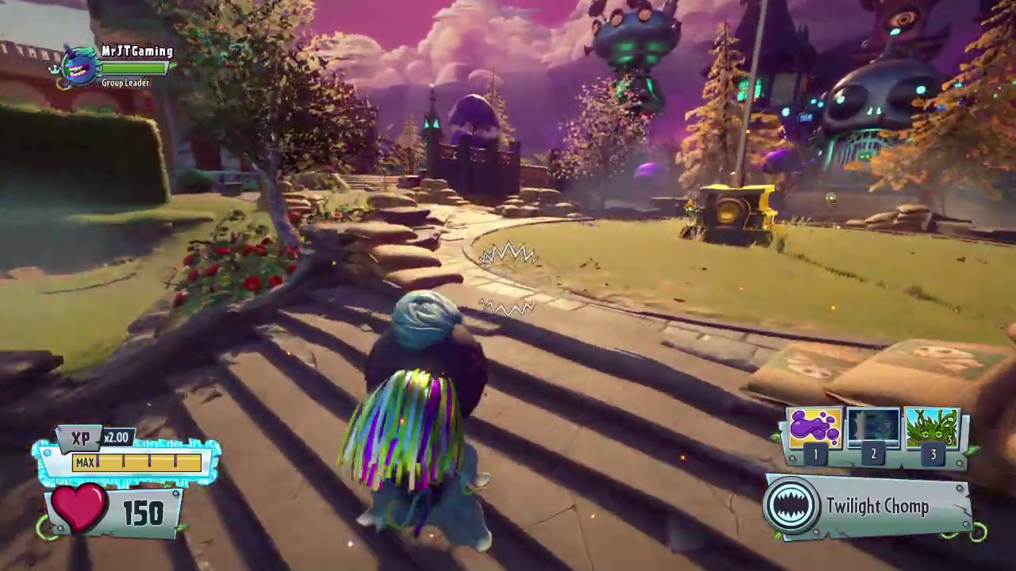
{"action": "key", "text": "w"}
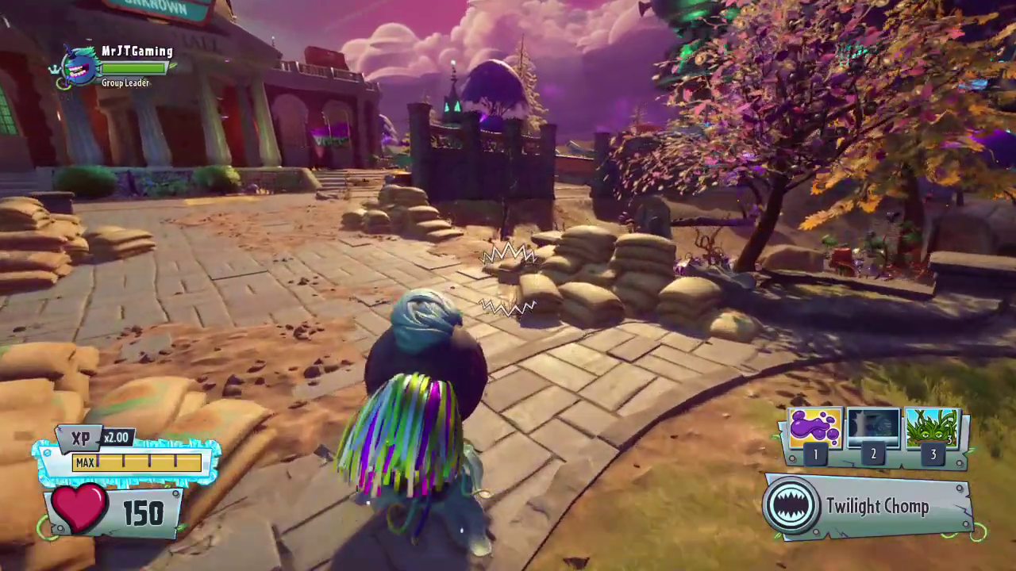
Step: Goop the zombies beyond the sandbags to earn +20 Gooped XP rewards
{"action": "key", "text": "w"}
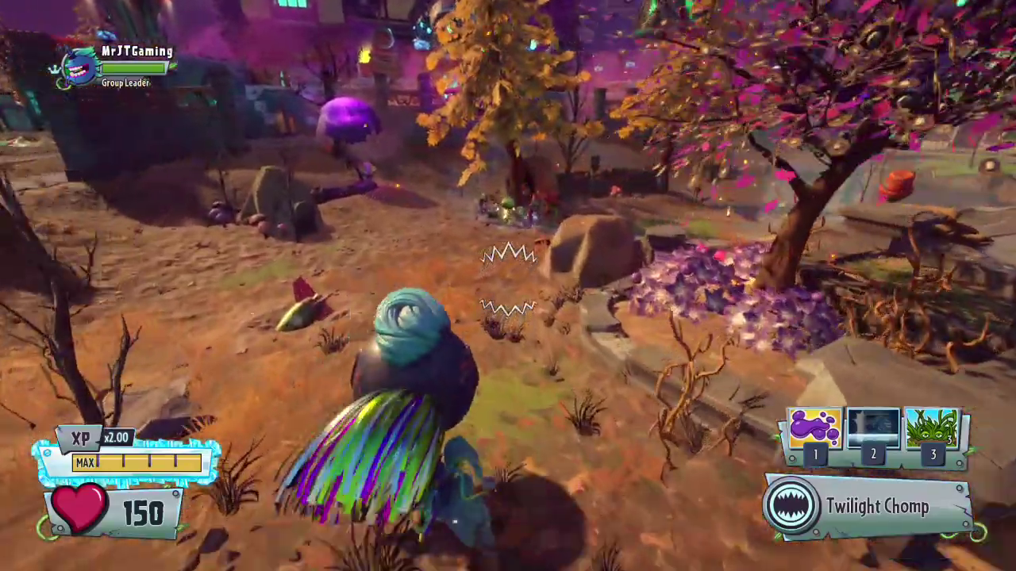
{"action": "key", "text": "1"}
{"action": "key", "text": "w"}
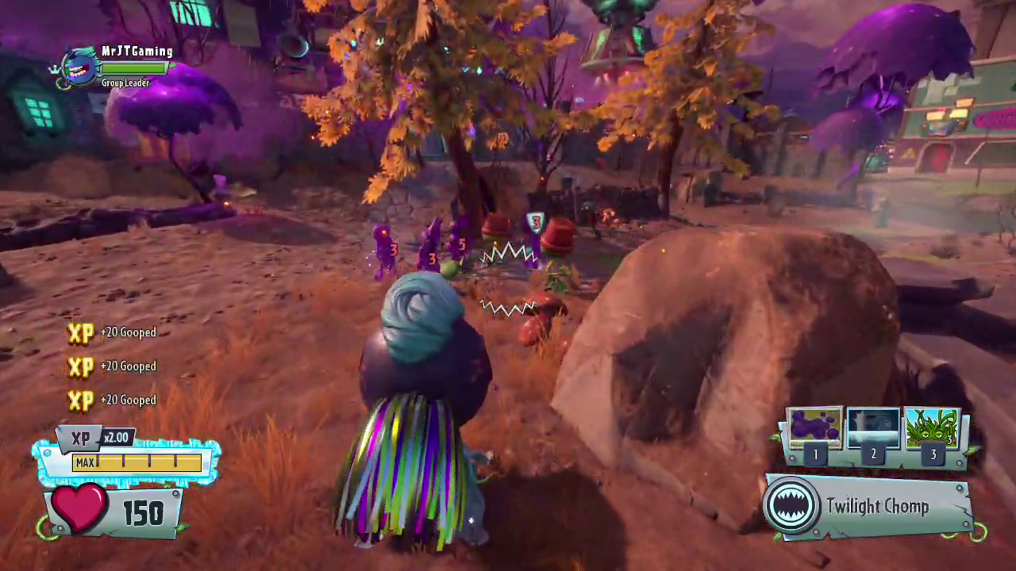